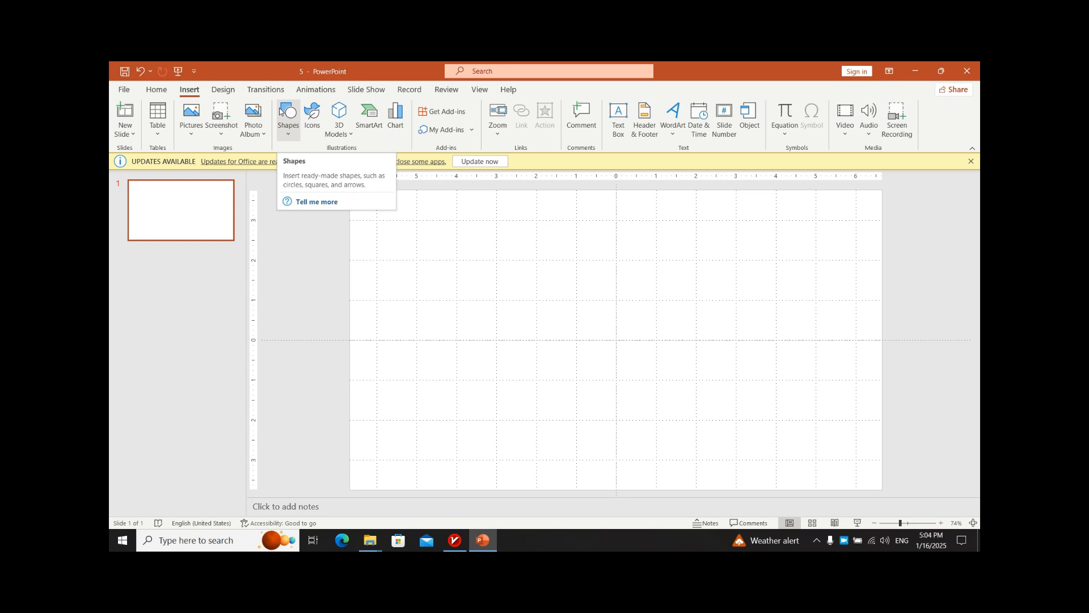
- Draw a rectangle about 2.96" high and 8.64" wide across the upper half of the slide
left_click(158, 90)
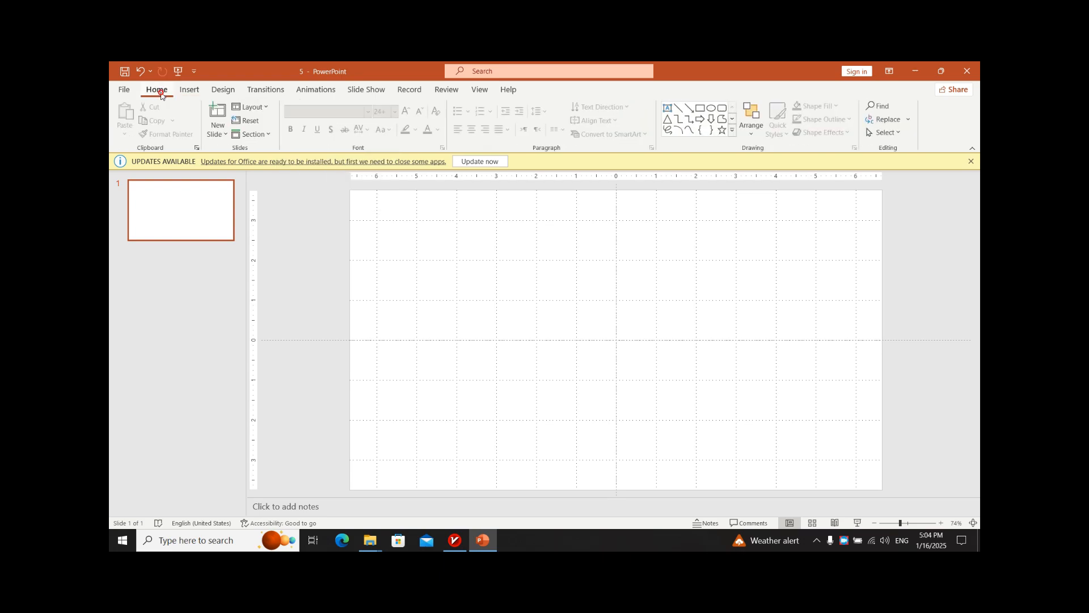
left_click(190, 91)
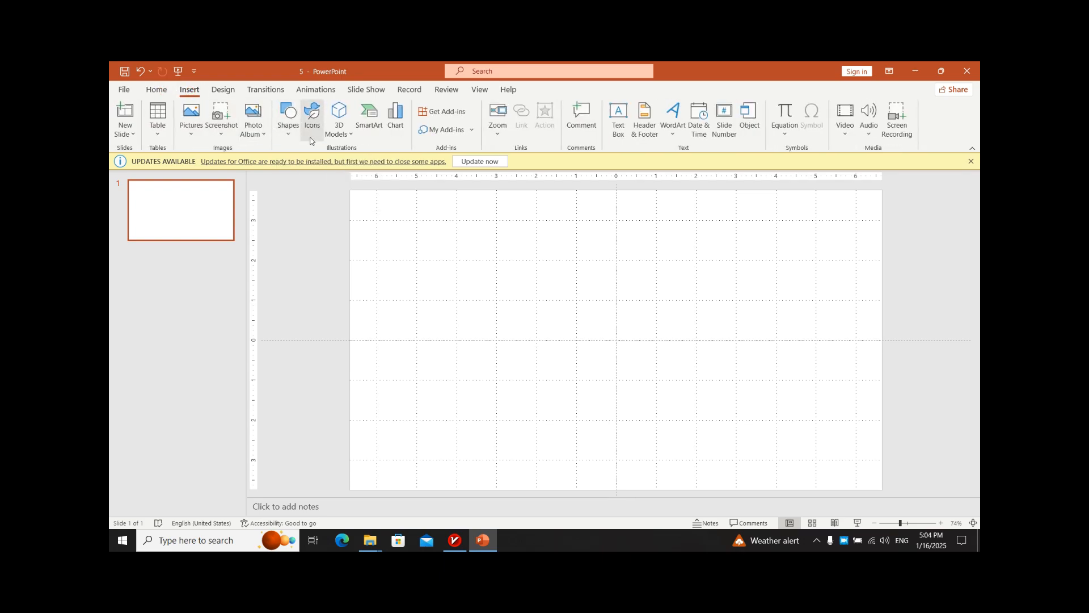
left_click(287, 130)
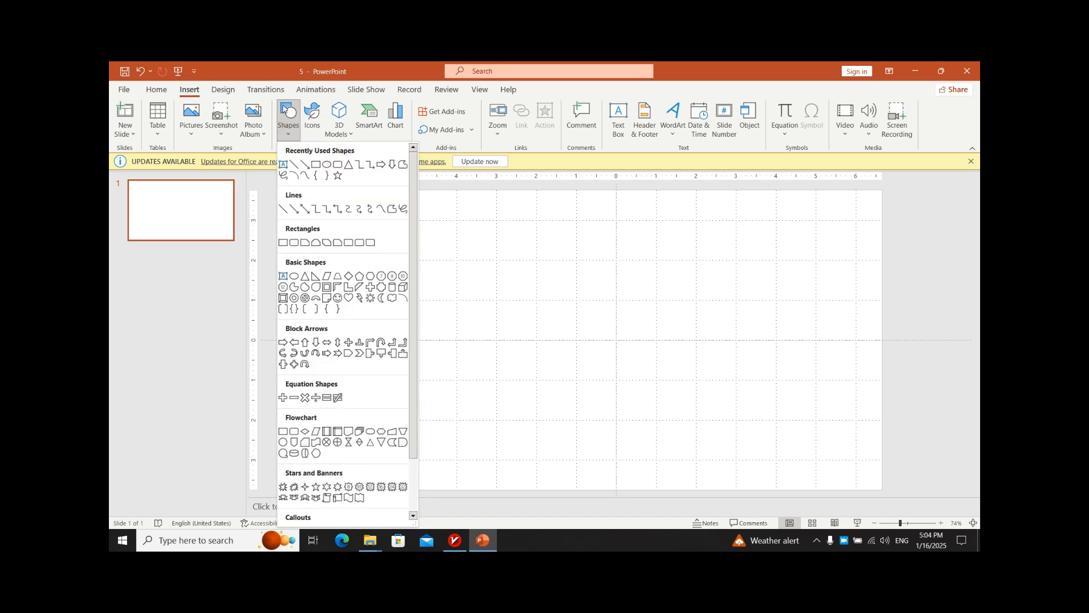
left_click(293, 122)
left_click(292, 123)
left_click(282, 242)
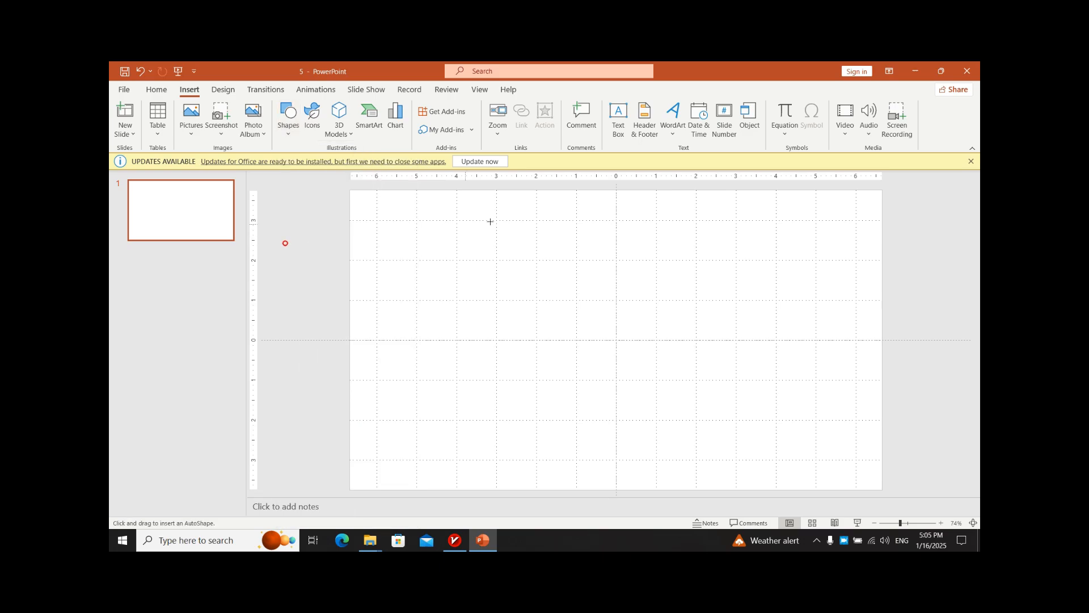
left_click_drag(472, 221, 818, 339)
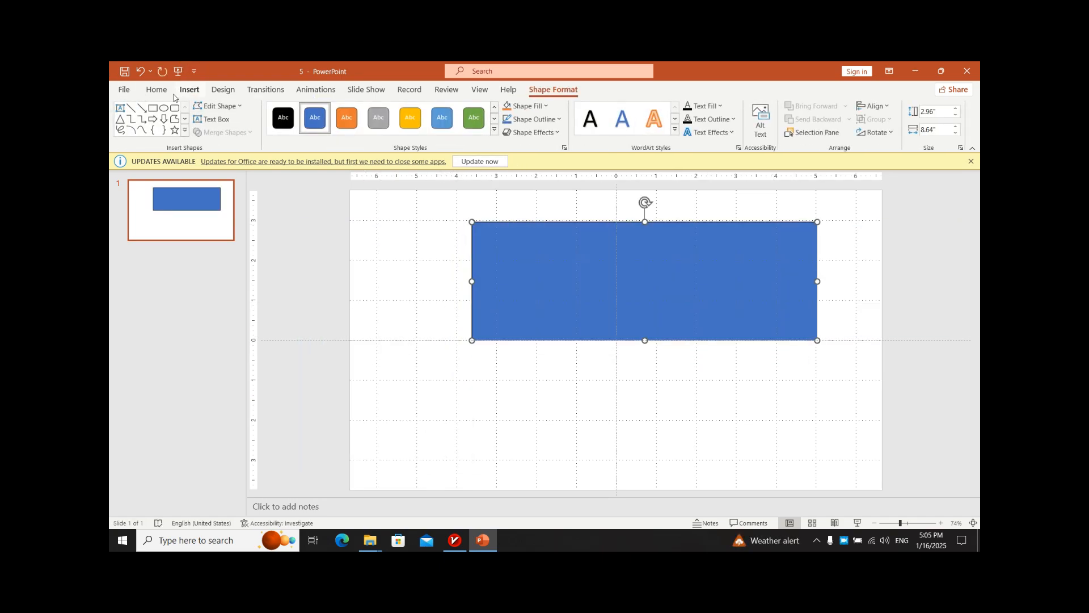
- Draw a square of about 3.39" and move it below the wide rectangle, near the slide's centre line
left_click(152, 108)
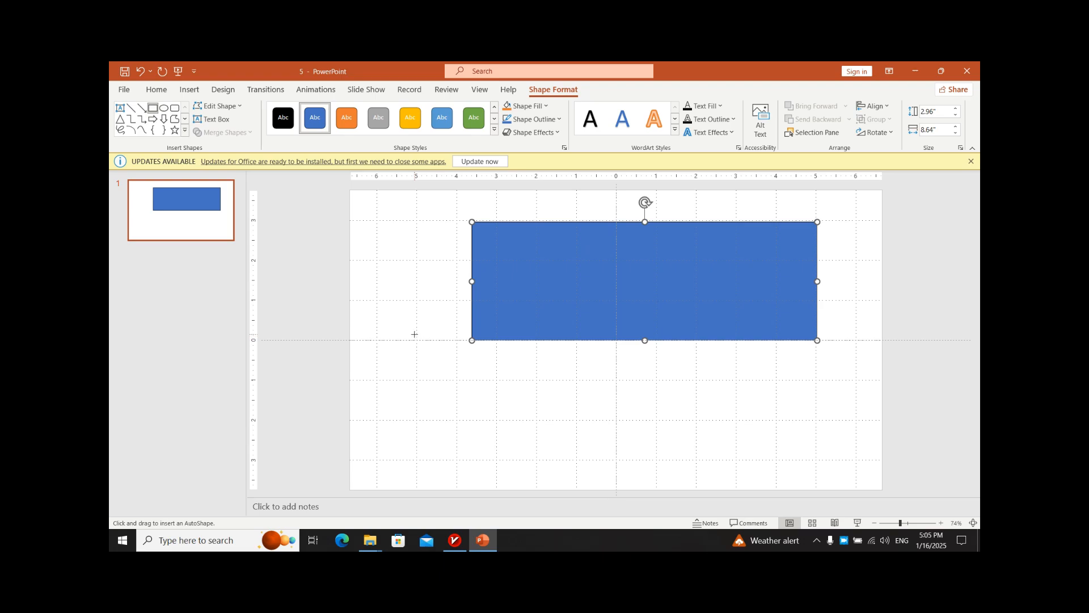
left_click_drag(425, 356, 551, 470)
left_click_drag(489, 406, 603, 418)
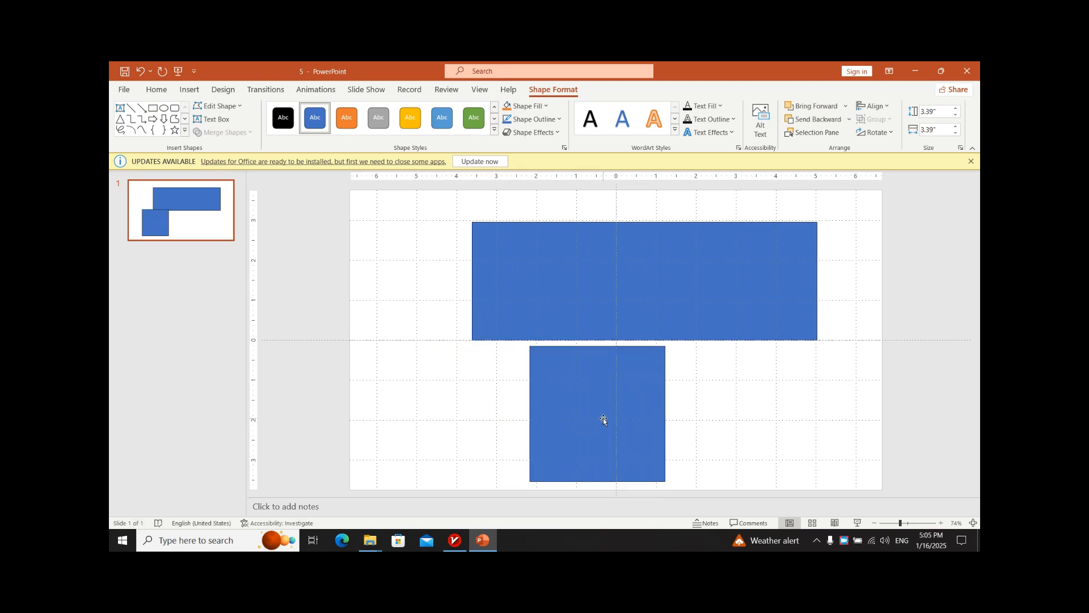
right_click(567, 402)
left_click(555, 399)
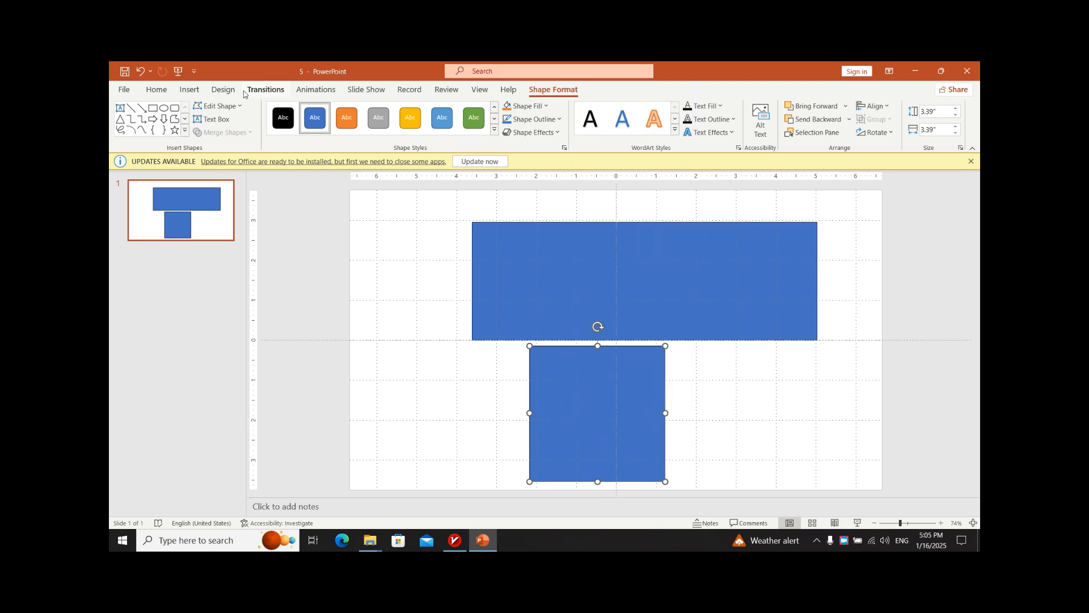
- Draw a large square of about 6.68" and move it over the other two shapes, inside the slide
left_click(190, 89)
left_click(289, 118)
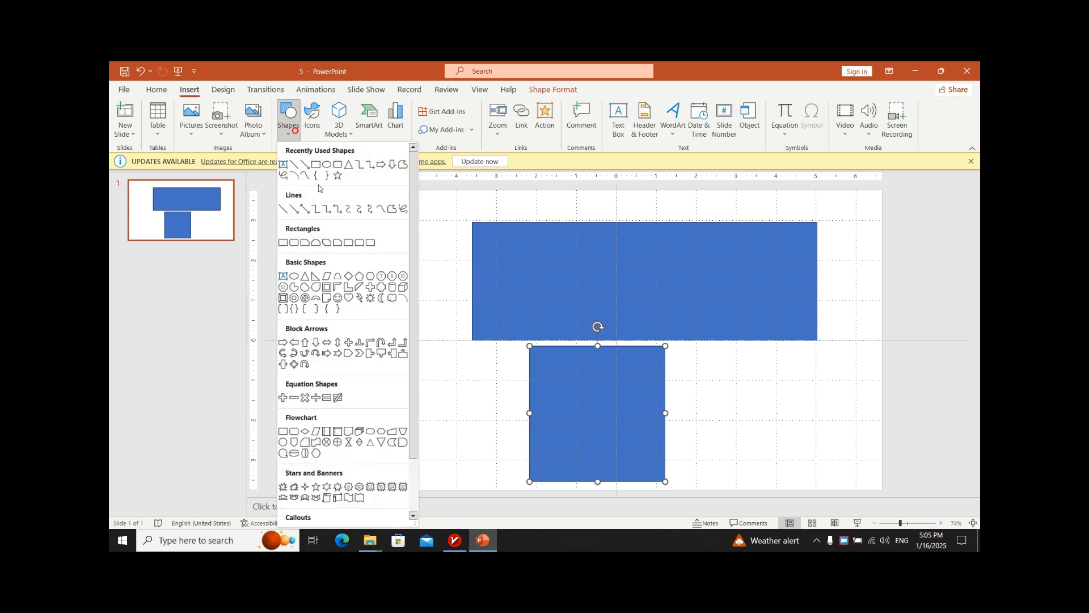
left_click(316, 165)
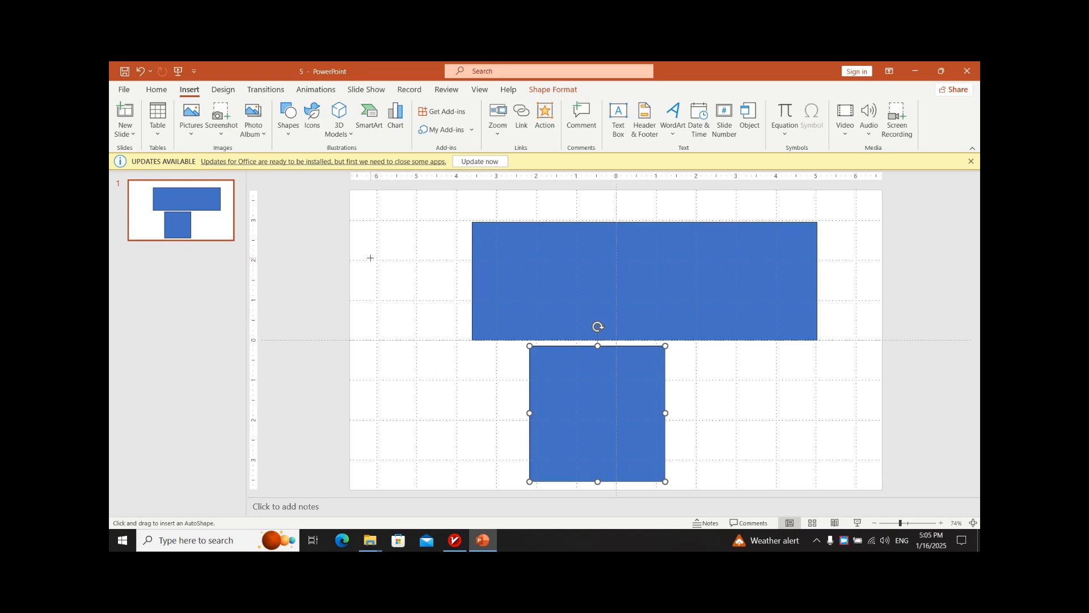
left_click_drag(370, 258, 637, 499)
left_click_drag(452, 340, 532, 308)
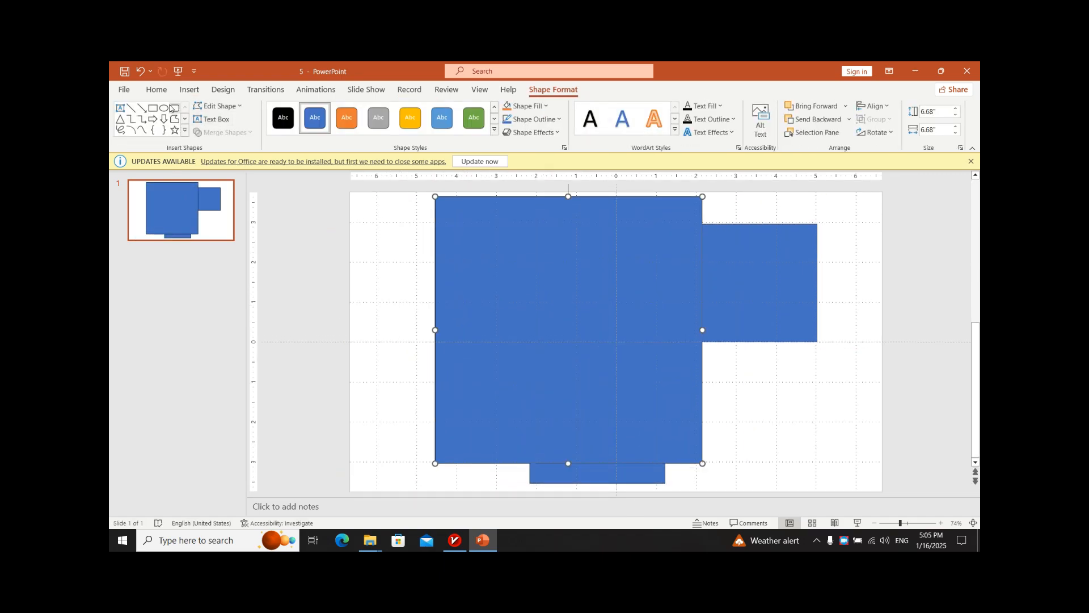
- Add a new empty slide after slide 1
left_click(189, 89)
left_click(126, 129)
left_click(144, 267)
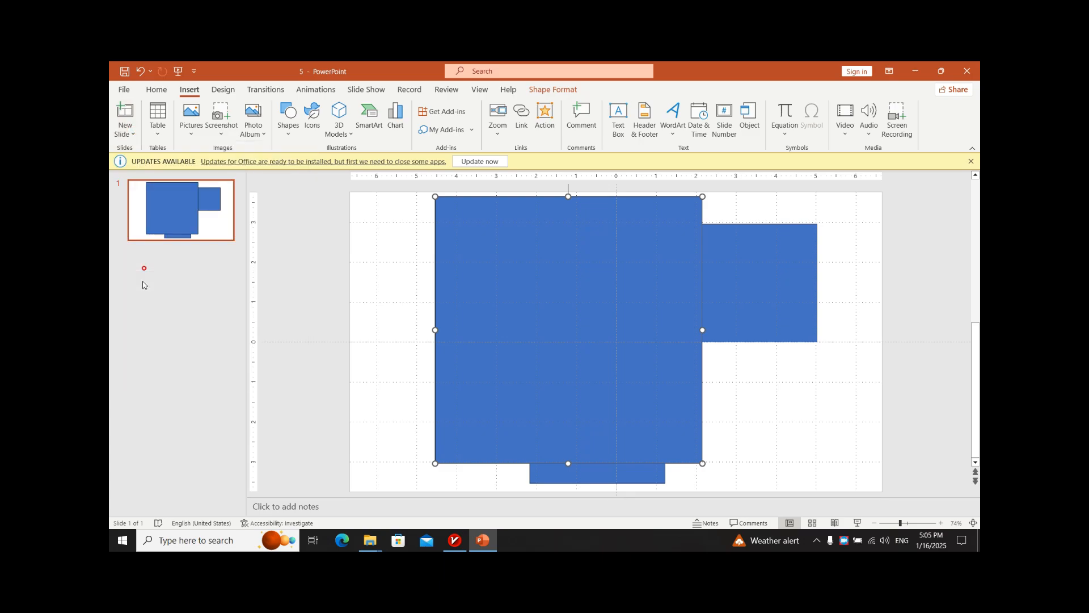
- Draw a circle about 3.64" in diameter near the middle of slide 2 with the Oval shape
left_click(288, 119)
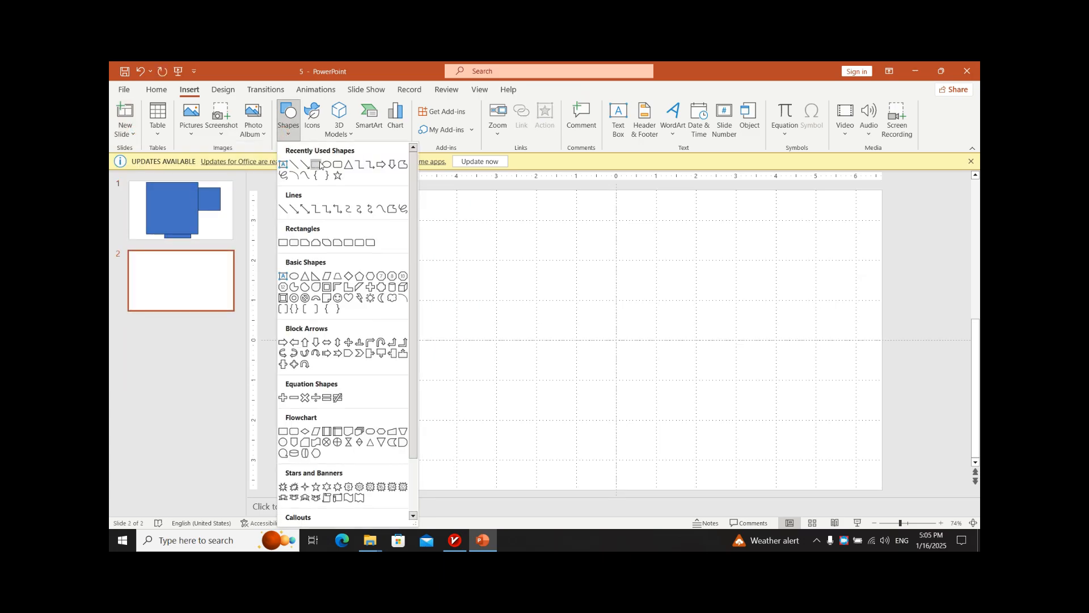
left_click(327, 164)
left_click(288, 117)
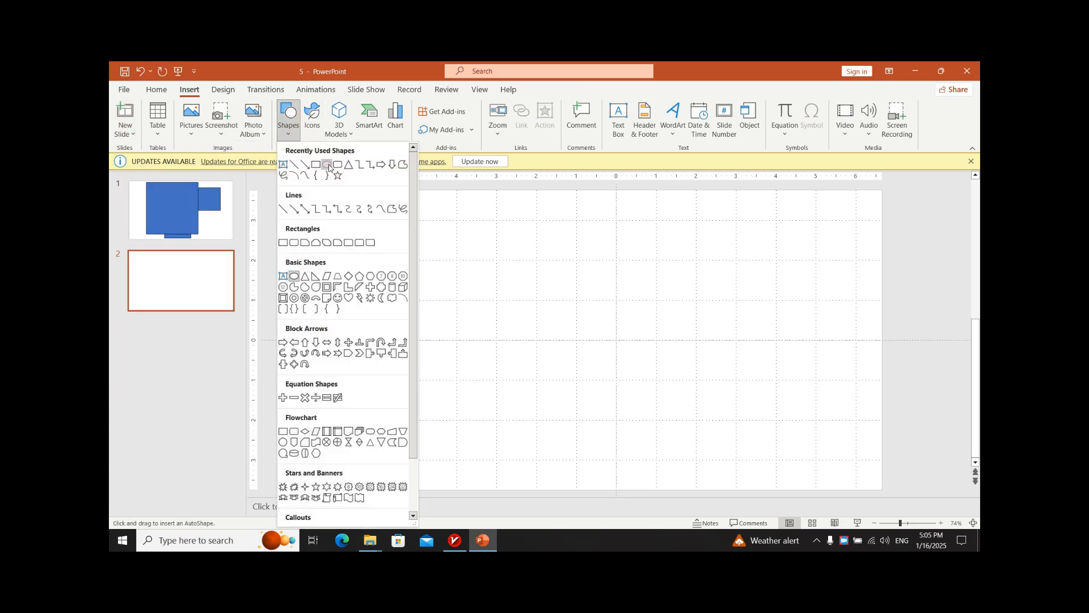
left_click(328, 165)
left_click_drag(498, 267, 642, 416)
left_click(283, 132)
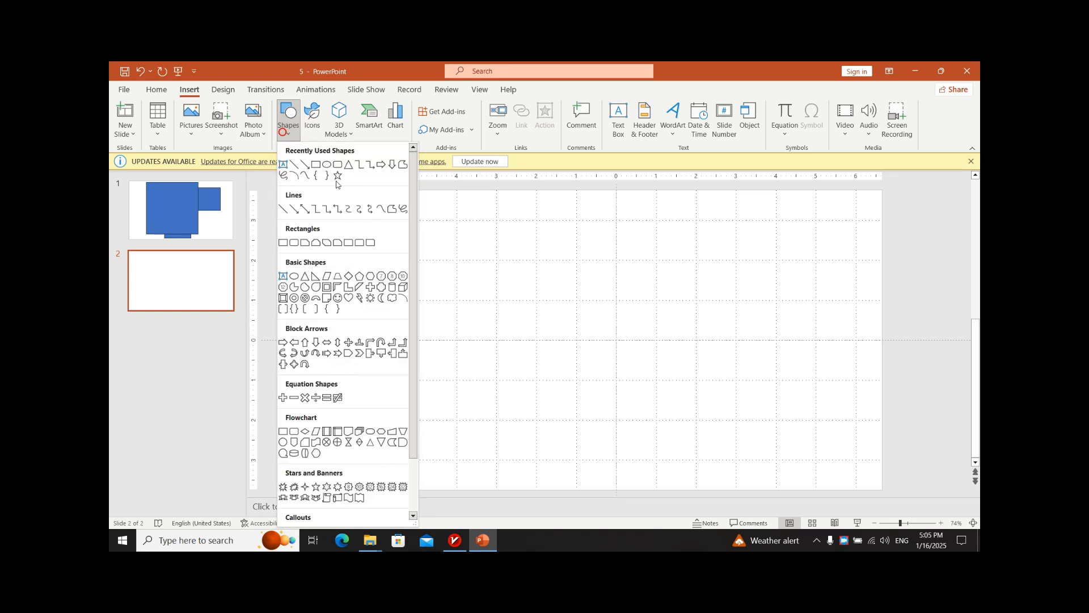
left_click(327, 164)
left_click_drag(554, 282, 701, 427)
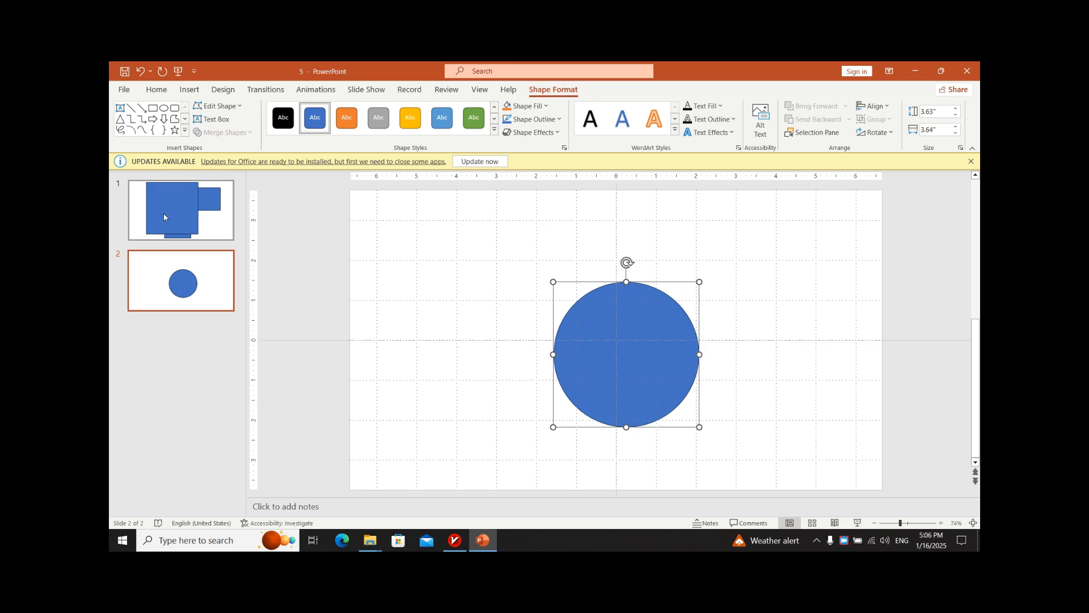
- Draw a larger circle about 5.72" in diameter that partly overlaps the existing circle on slide 2
left_click(190, 89)
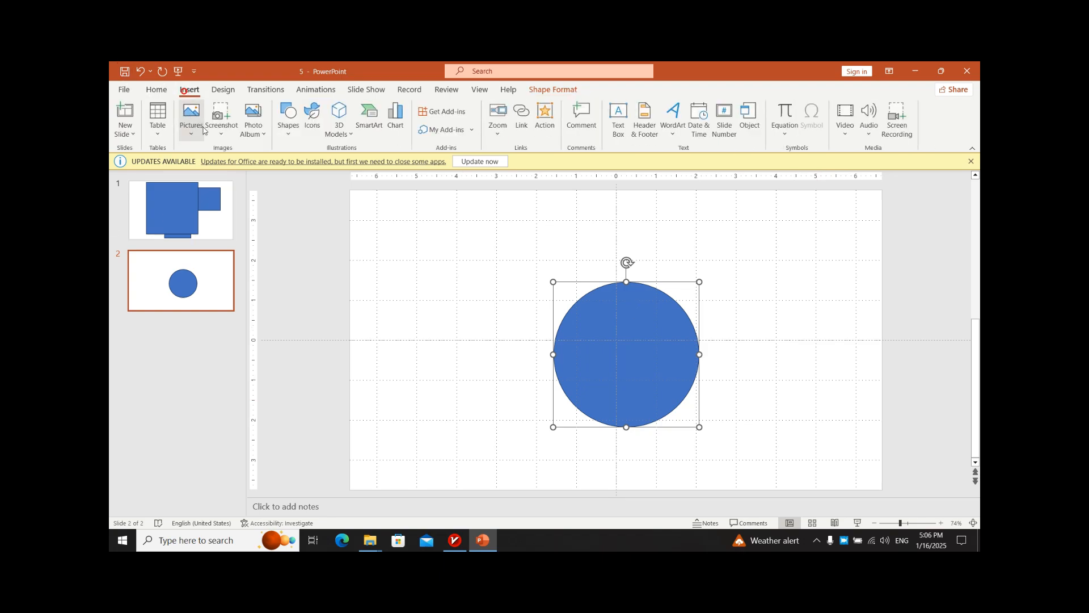
left_click(286, 119)
left_click(321, 169)
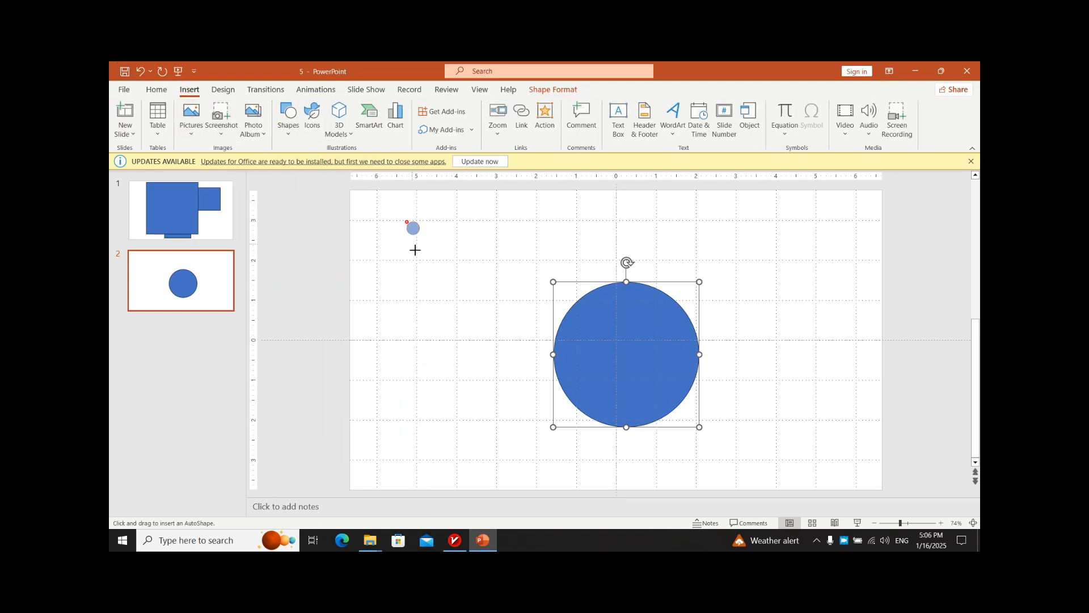
mouse_move(416, 250)
left_mouse_down()
mouse_move(540, 389)
mouse_move(635, 450)
left_mouse_up()
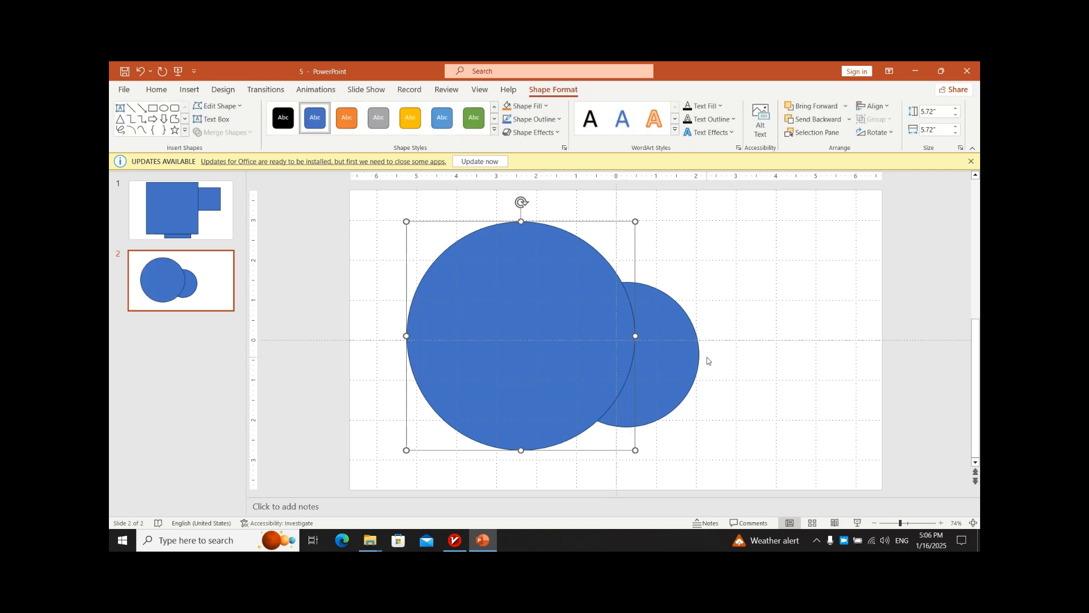
- Copy the wide rectangle from slide 1 onto a new slide 3 and place it in the slide's centre
left_click(181, 210)
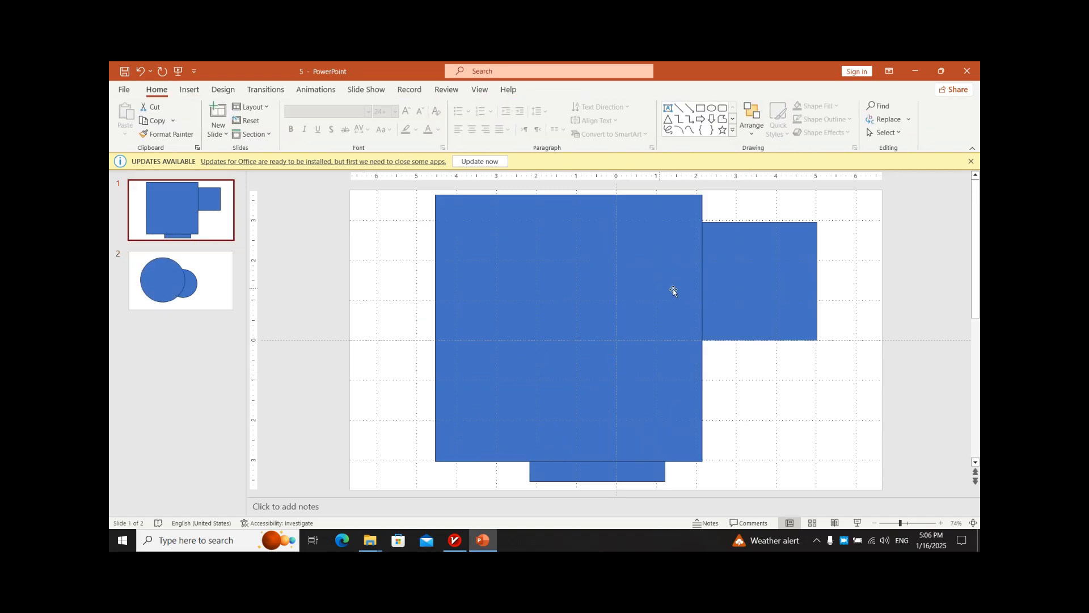
left_click(712, 304)
left_click(180, 294)
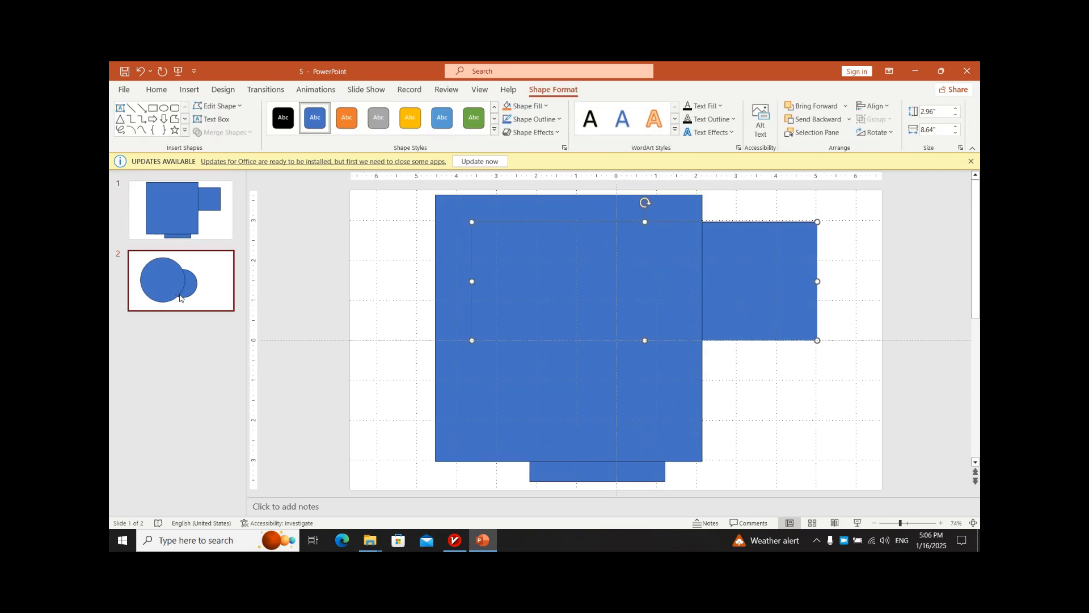
left_click(218, 134)
left_click(221, 309)
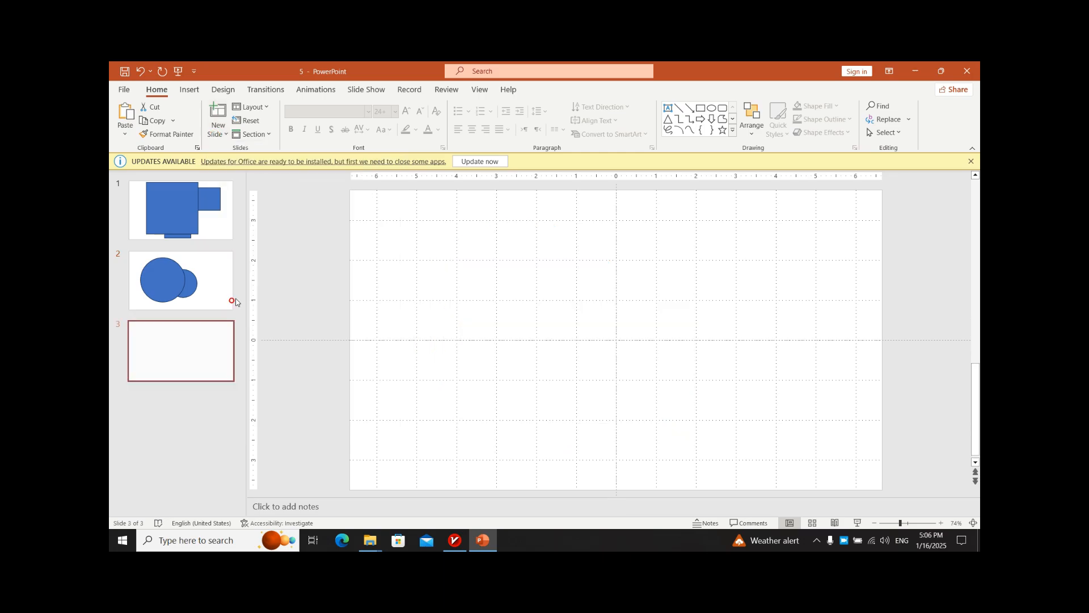
key("ctrl+v")
left_click_drag(608, 296, 584, 352)
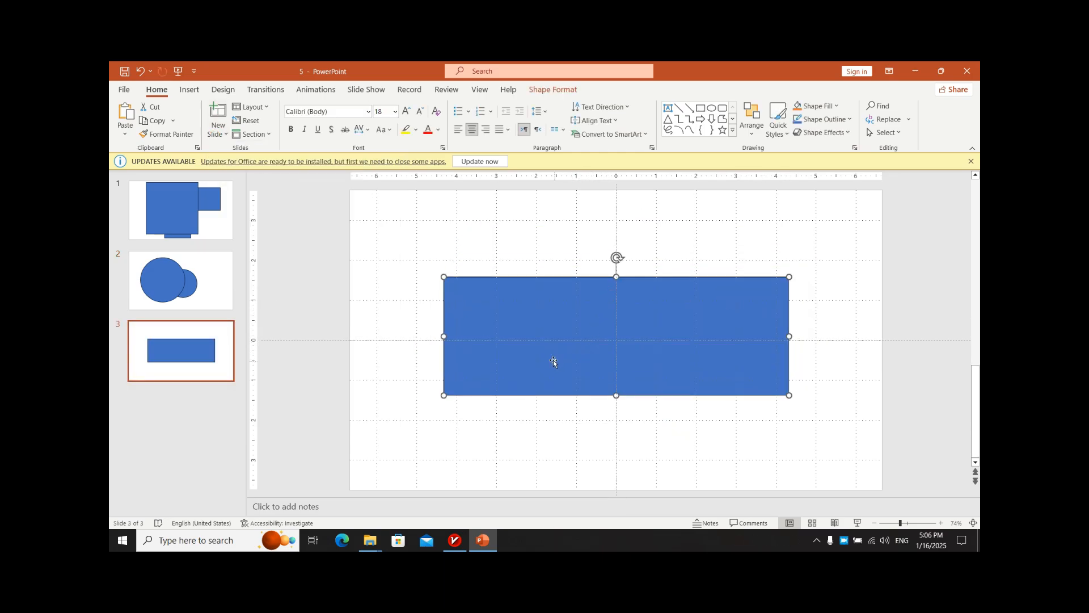
- Try enlarging the pasted rectangle symmetrically about its centre until it covers the whole slide
left_click_drag(445, 337, 350, 336)
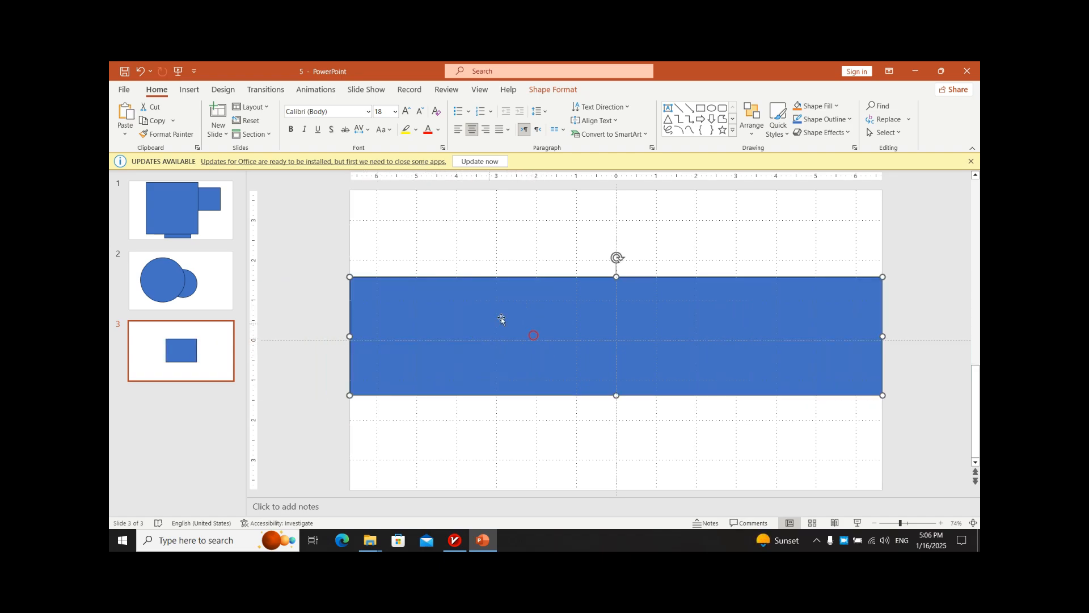
left_click_drag(351, 277, 309, 212)
key("ctrl+z")
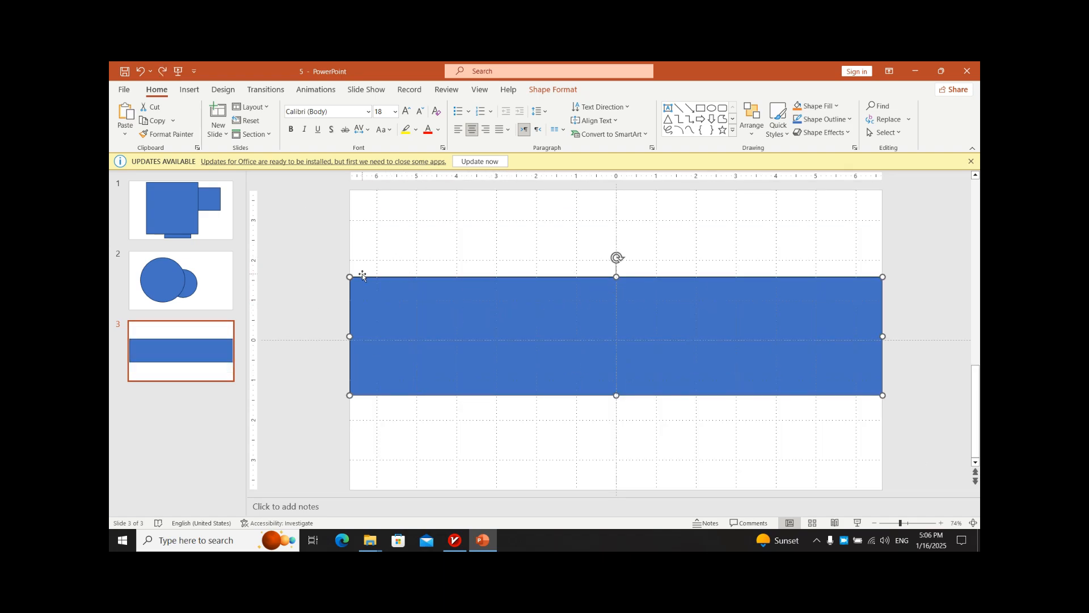
left_click_drag(346, 273, 337, 236)
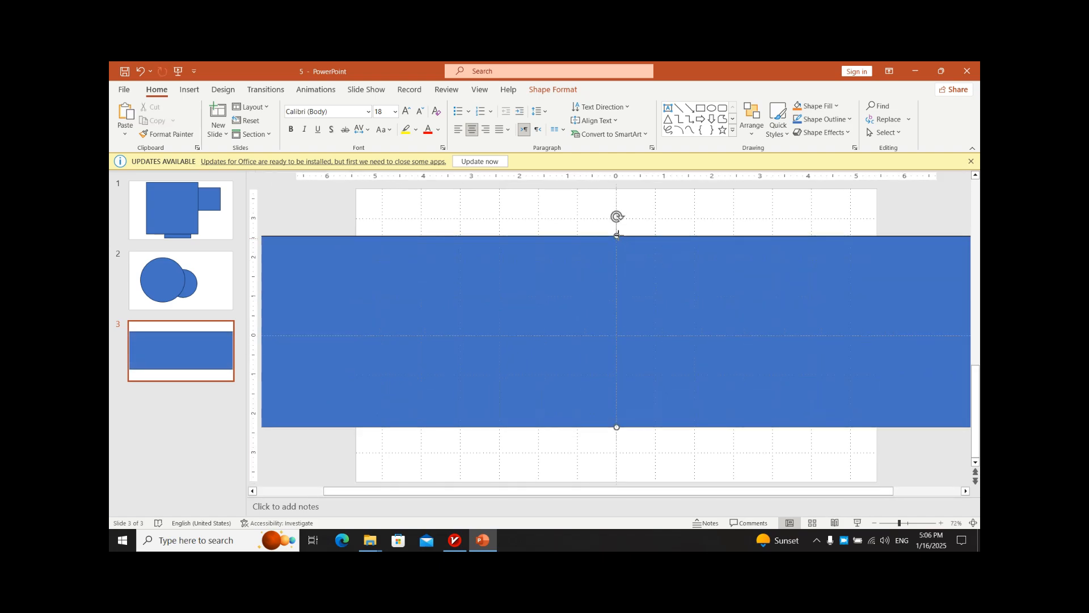
left_click_drag(618, 236, 621, 182)
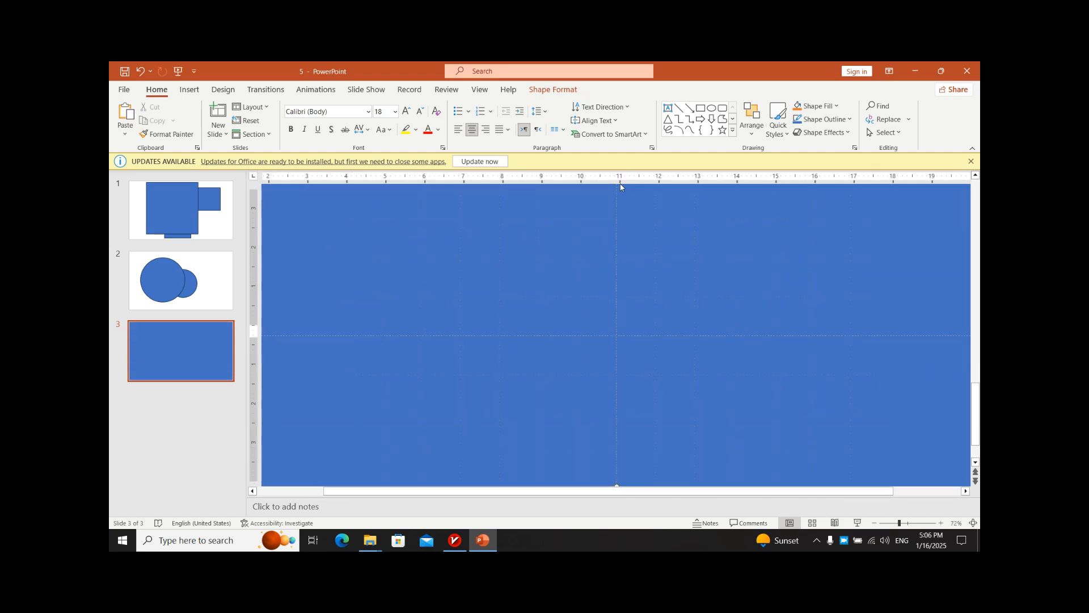
- Undo the last enlargements and scale the rectangle proportionally about its centre to about 5.59" high and 7.51" wide
key("ctrl+z")
key("ctrl+z")
key("ctrl+z")
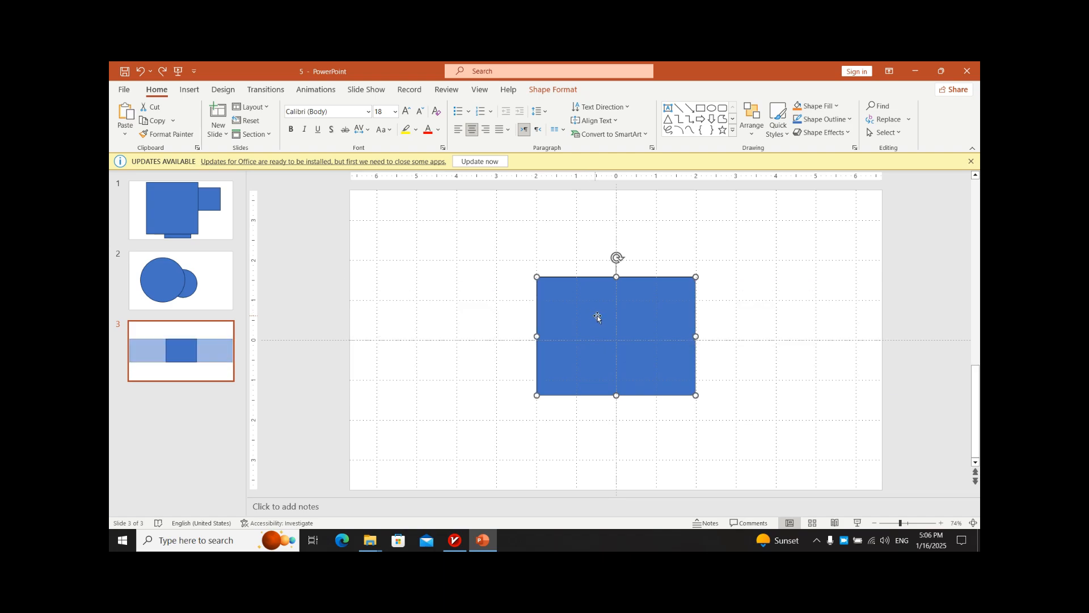
left_click(528, 261)
key("ctrl+y")
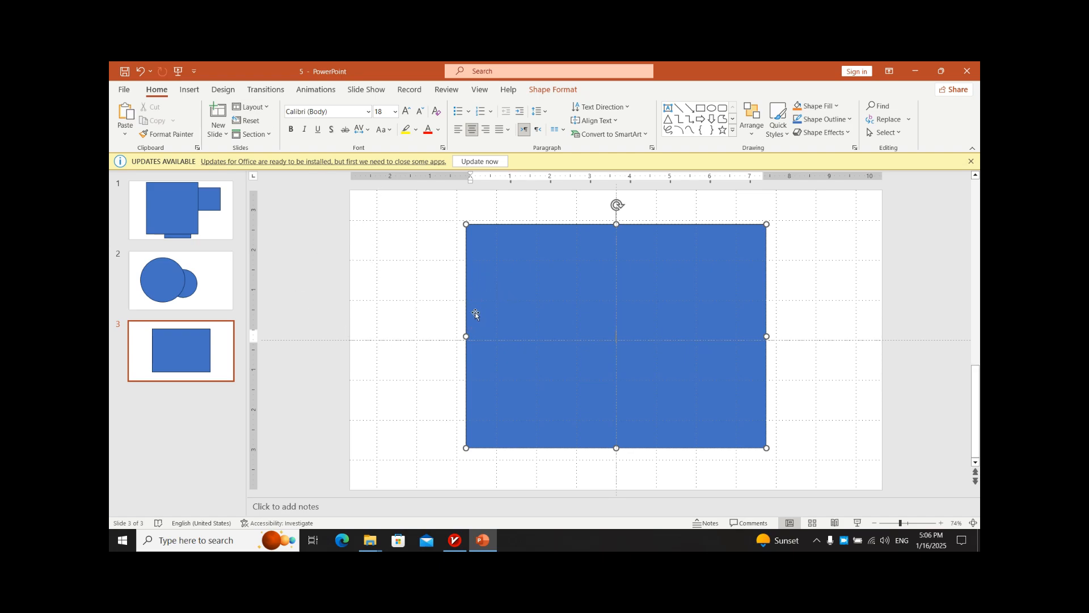
left_click(189, 90)
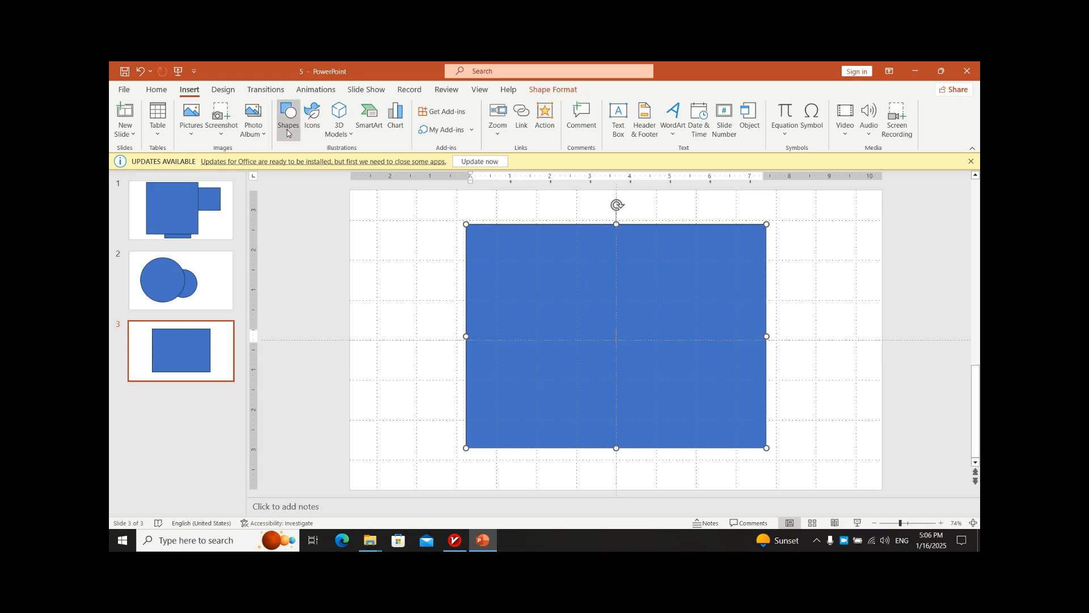
left_click(289, 133)
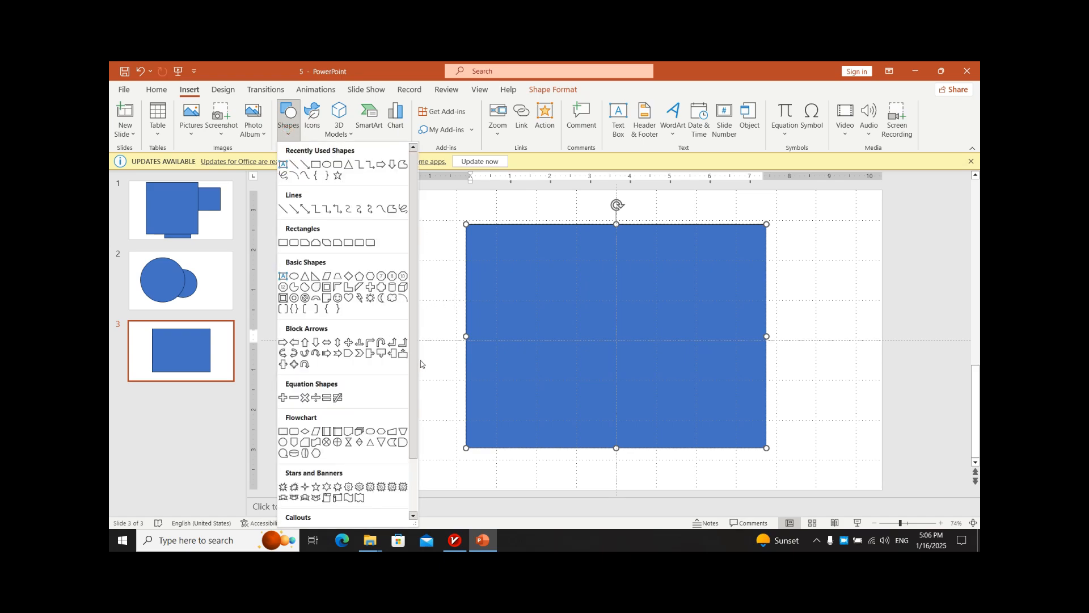
scroll(406, 454, "down", 3)
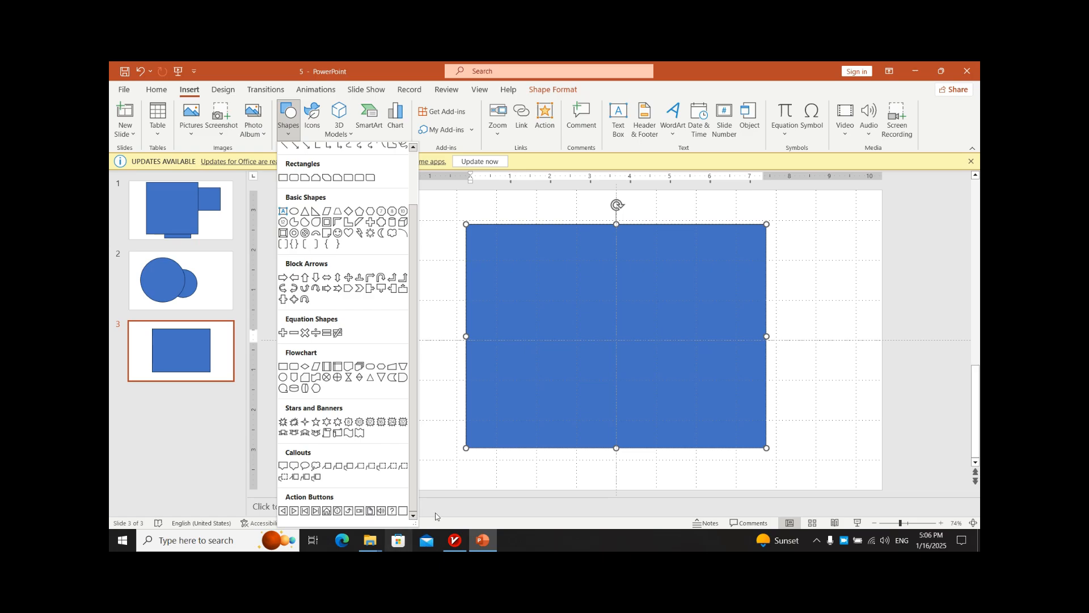
left_click(530, 258)
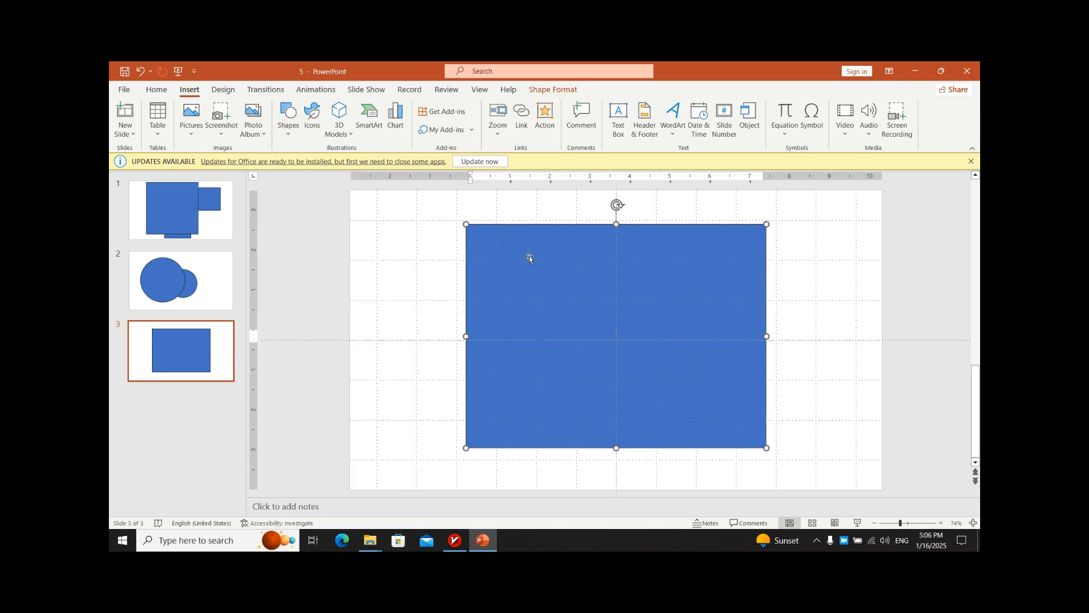
- Set the height of the rectangle on slide 3 to 5.9"
left_click(570, 92)
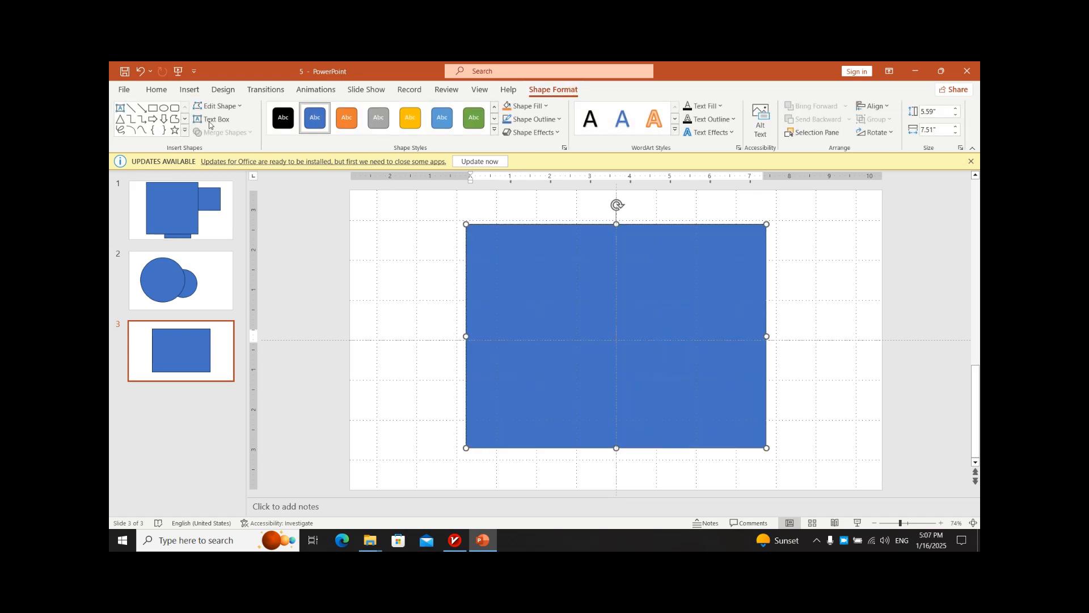
left_click(957, 111)
left_click(956, 111)
left_click(956, 111)
left_click(956, 111)
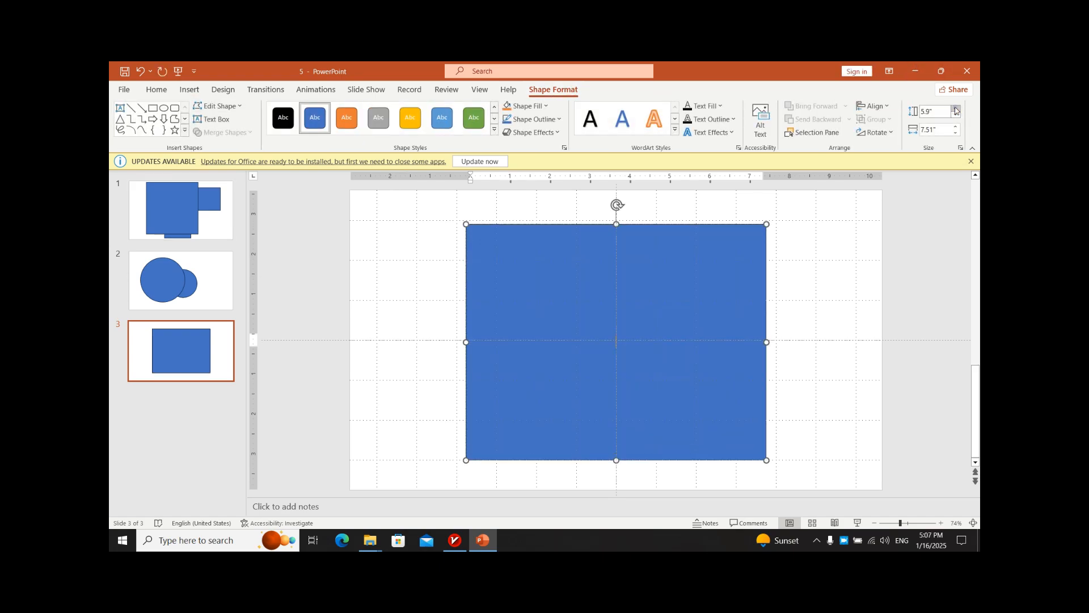
- Set the height of the rectangle on slide 3 to 6"
left_click(956, 108)
left_click(956, 109)
left_click(956, 108)
left_click(955, 113)
left_click(955, 113)
left_click(955, 113)
left_click(955, 113)
left_click(956, 111)
- Set the width of the rectangle on slide 3 to 6" so it forms a square
left_click(956, 133)
left_click(956, 134)
left_click(957, 133)
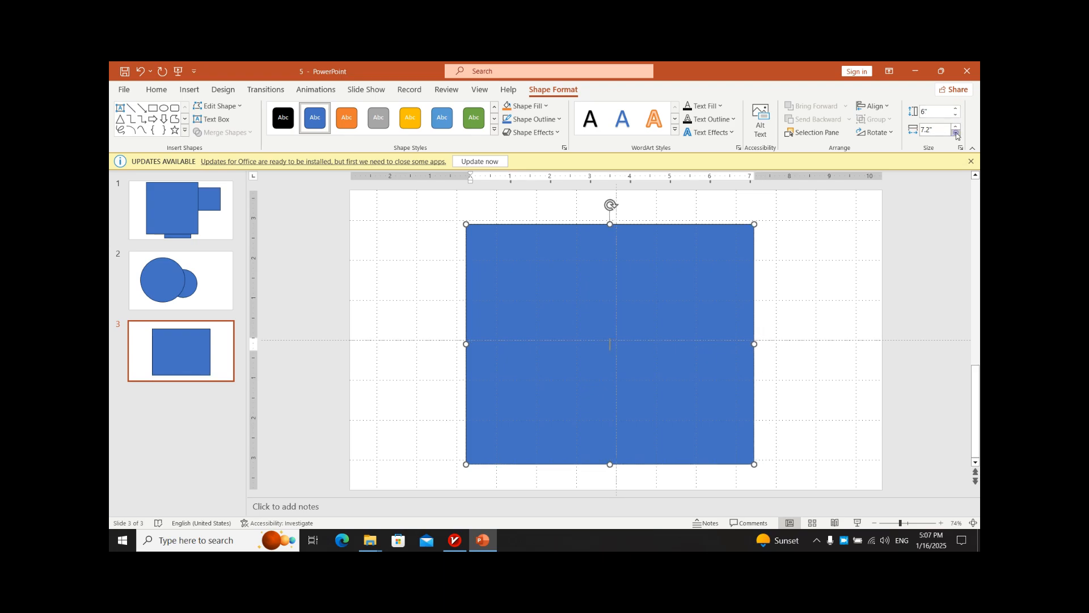
left_click(957, 133)
left_click(956, 134)
left_click(957, 133)
left_click(956, 134)
left_click(957, 133)
left_click(957, 134)
left_click(957, 133)
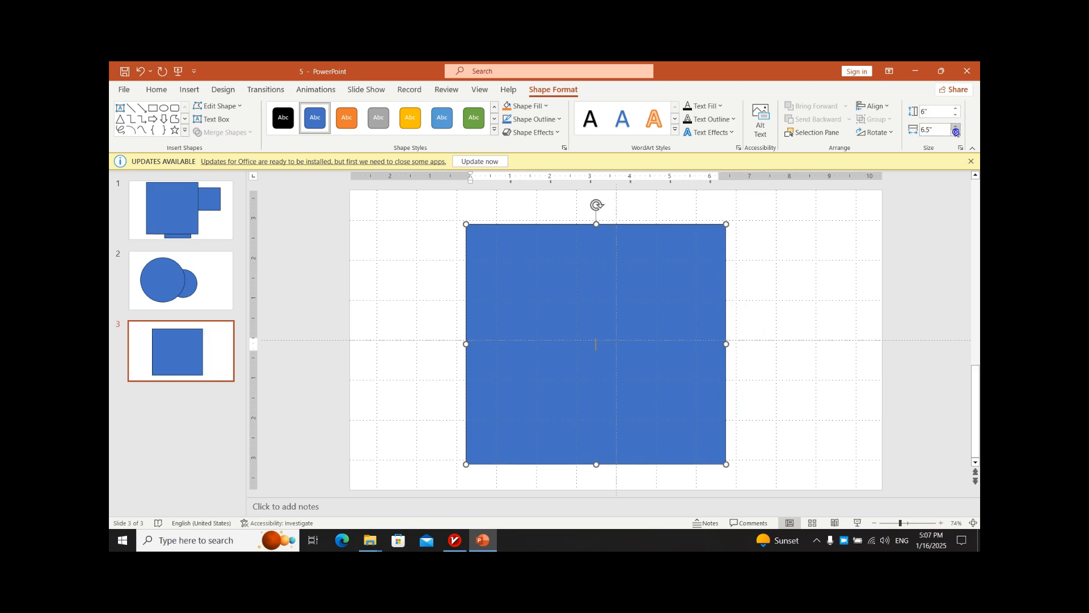
left_click(955, 129)
left_click(956, 129)
left_click(955, 129)
left_click(956, 133)
left_click(956, 133)
left_click(956, 134)
left_click(956, 133)
double_click(957, 134)
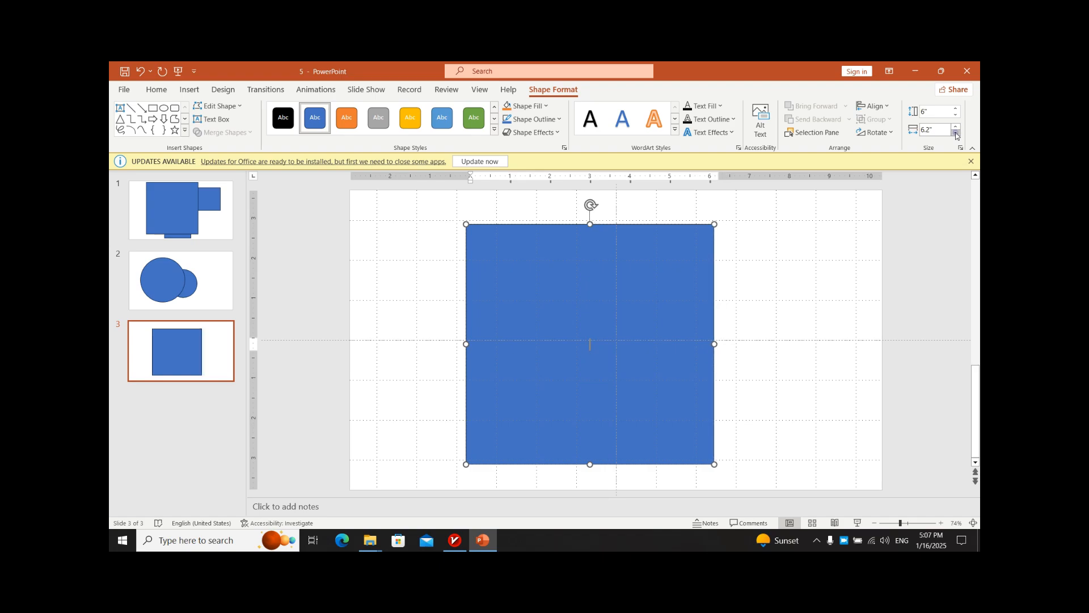
left_click(957, 133)
left_click(956, 134)
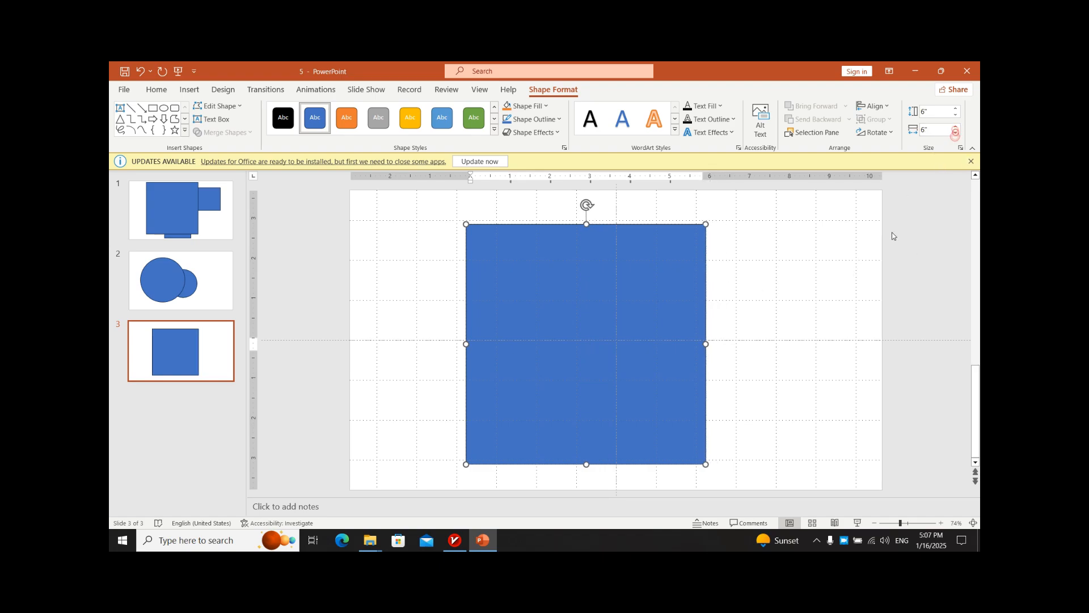
left_click(888, 132)
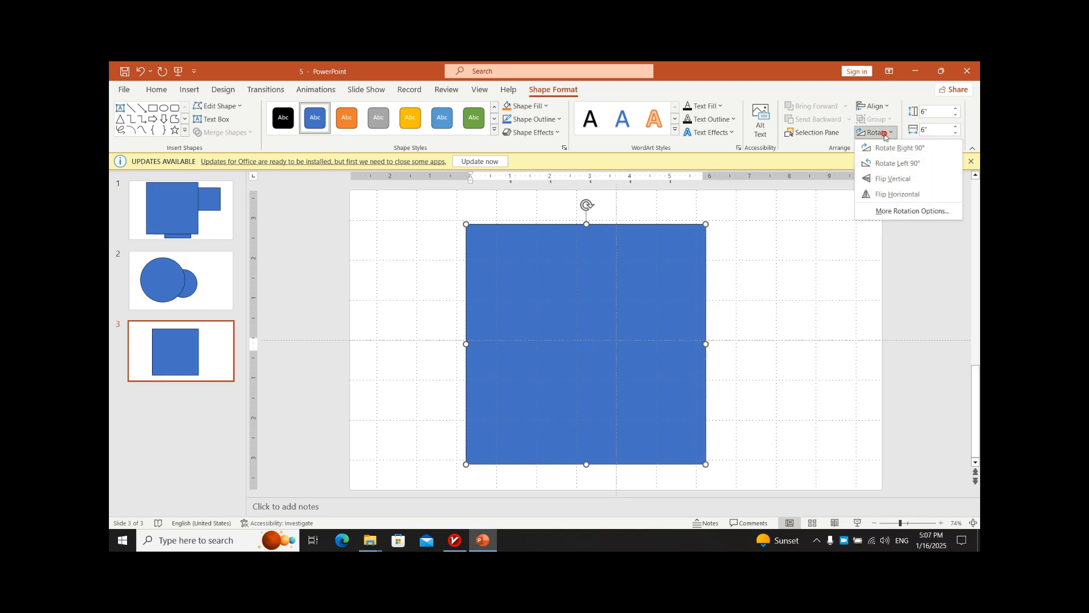
left_click(342, 245)
- Add a new slide 4 and draw a wide rectangle about 2.92" high and 10.69" wide across its middle
left_click(127, 358)
left_click(220, 132)
left_click(222, 115)
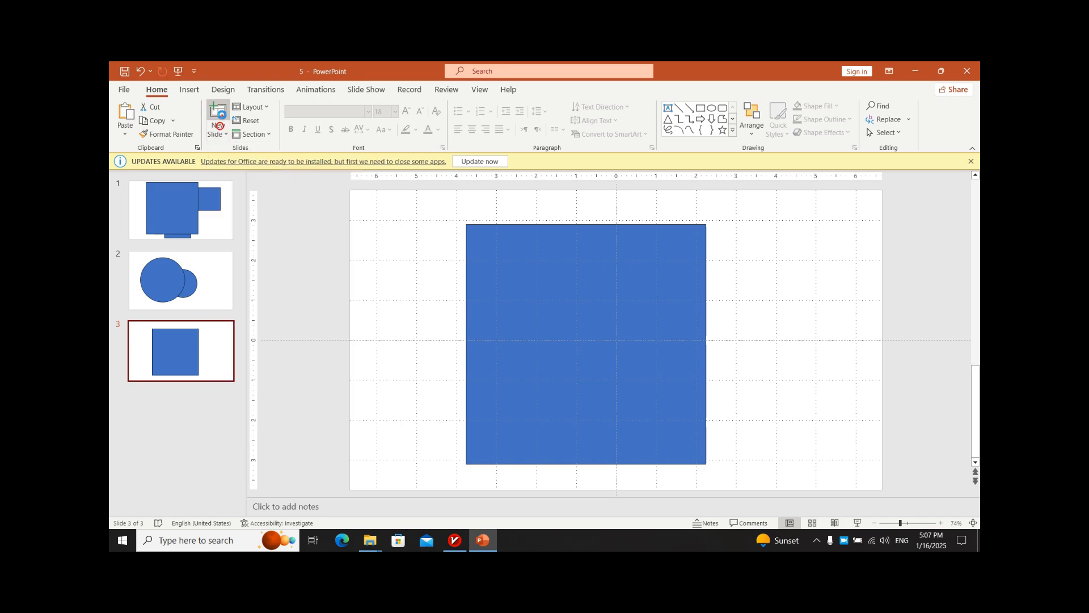
left_click(188, 90)
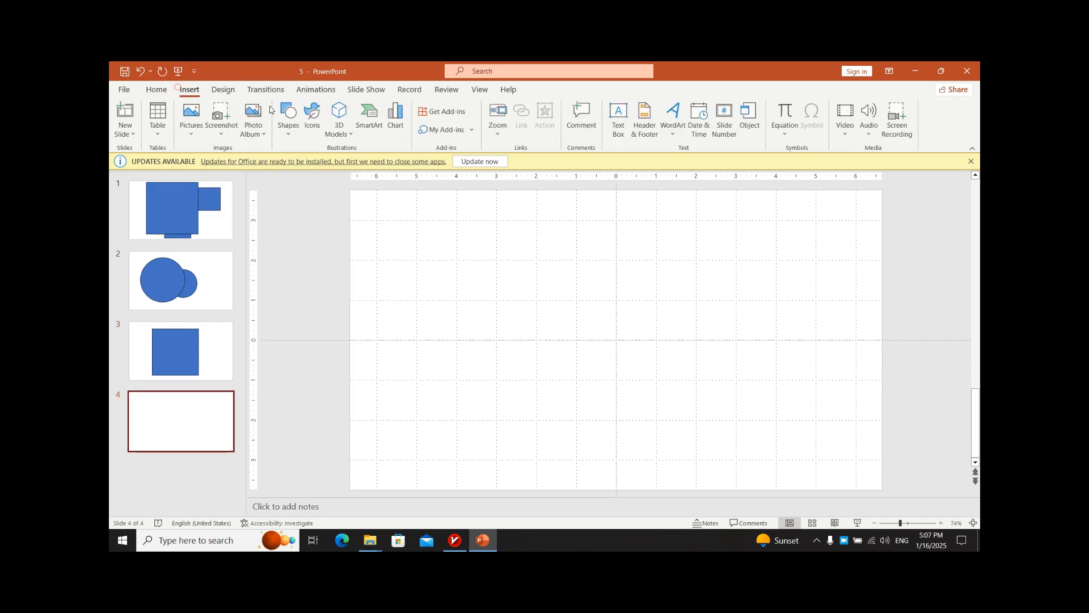
left_click(288, 126)
left_click(314, 167)
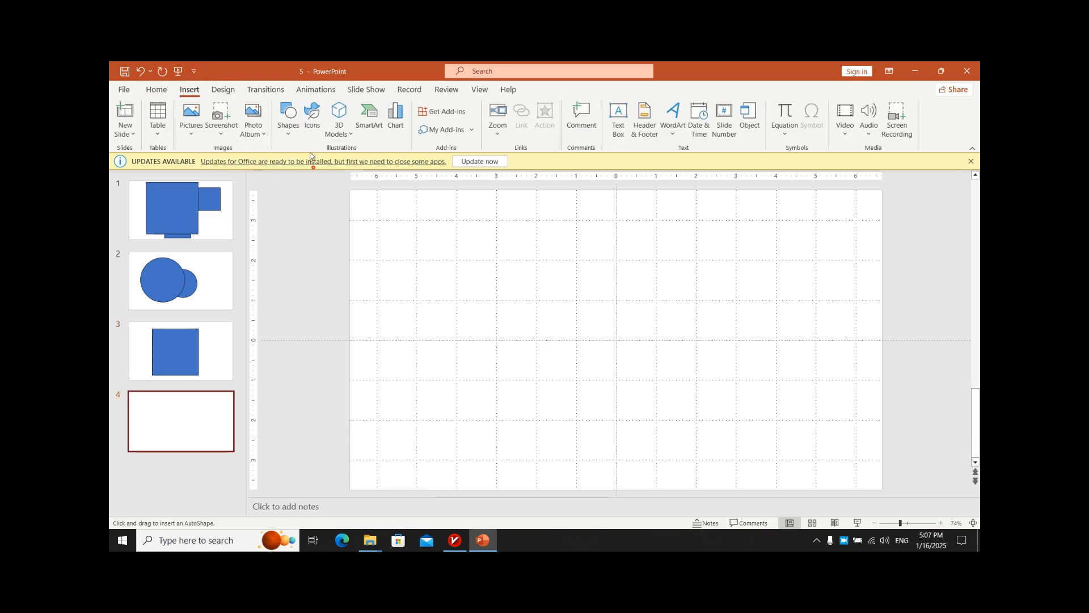
left_click_drag(494, 285, 819, 375)
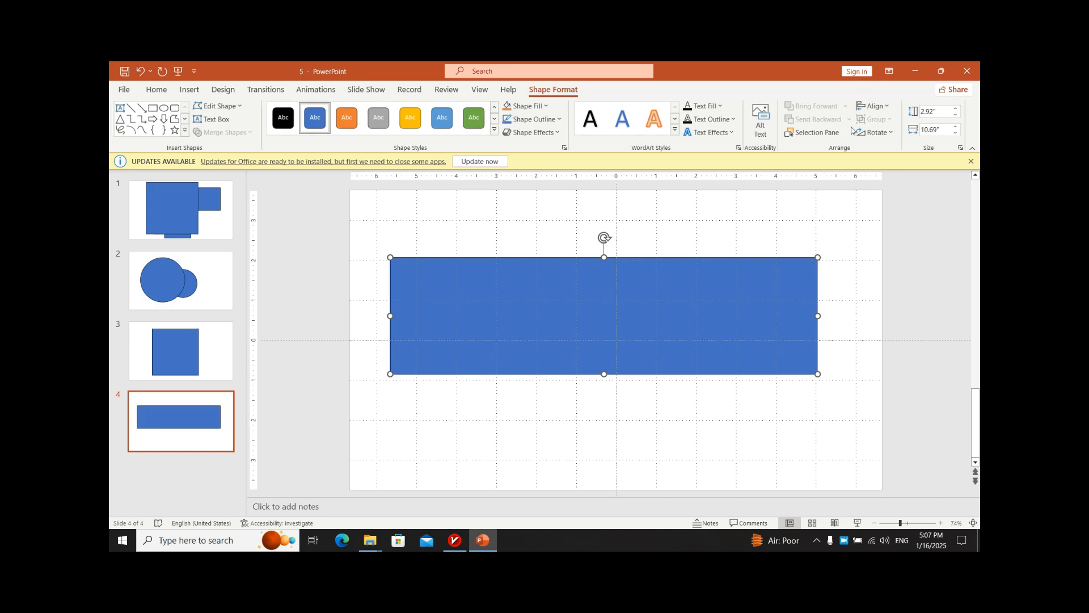
left_click(876, 132)
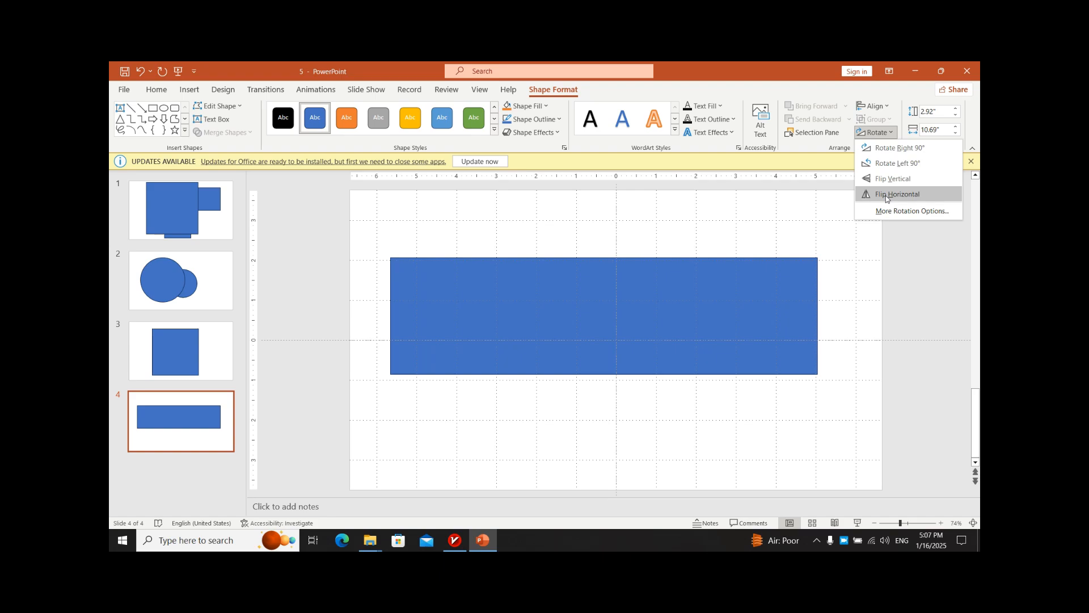
left_click(816, 186)
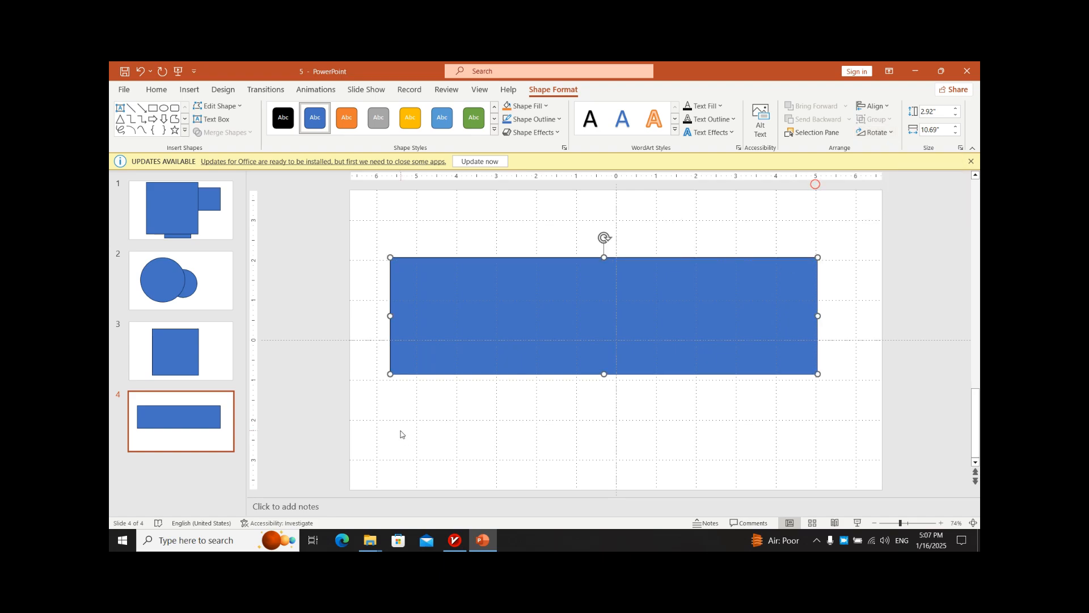
- Draw a down arrow about 5.8" high and 5.61" wide over the rectangle on slide 4
left_click(166, 119)
left_click_drag(460, 211, 684, 443)
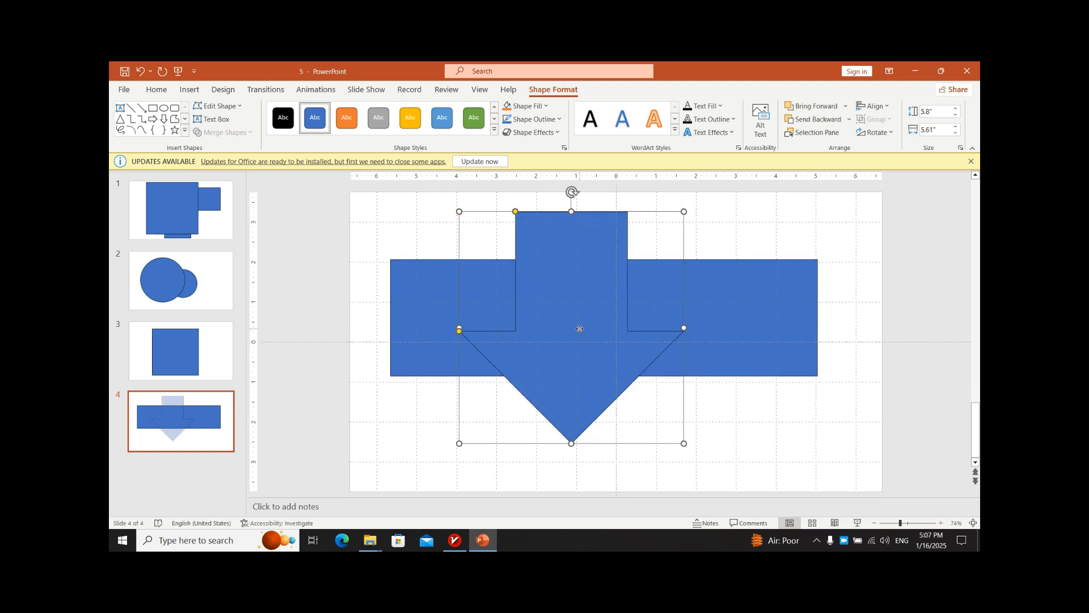
left_click(884, 132)
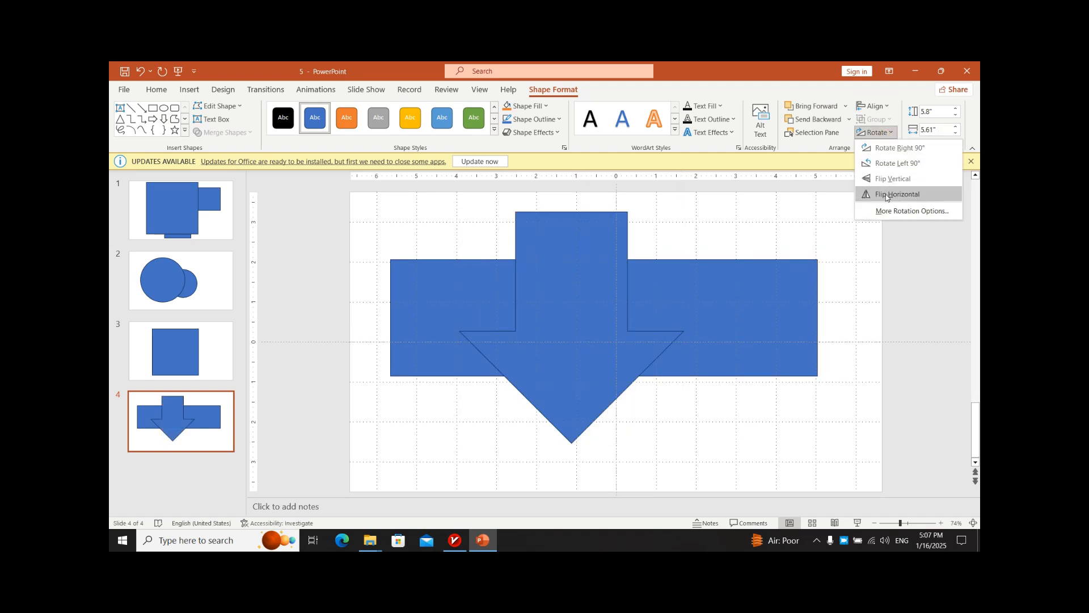
left_click(768, 208)
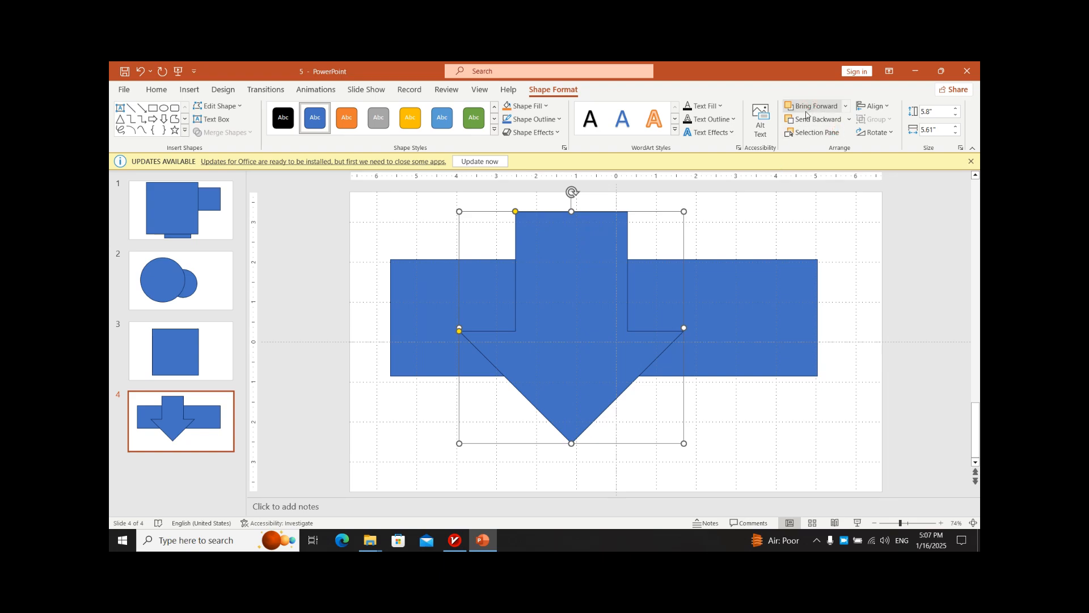
left_click(713, 119)
left_click(715, 125)
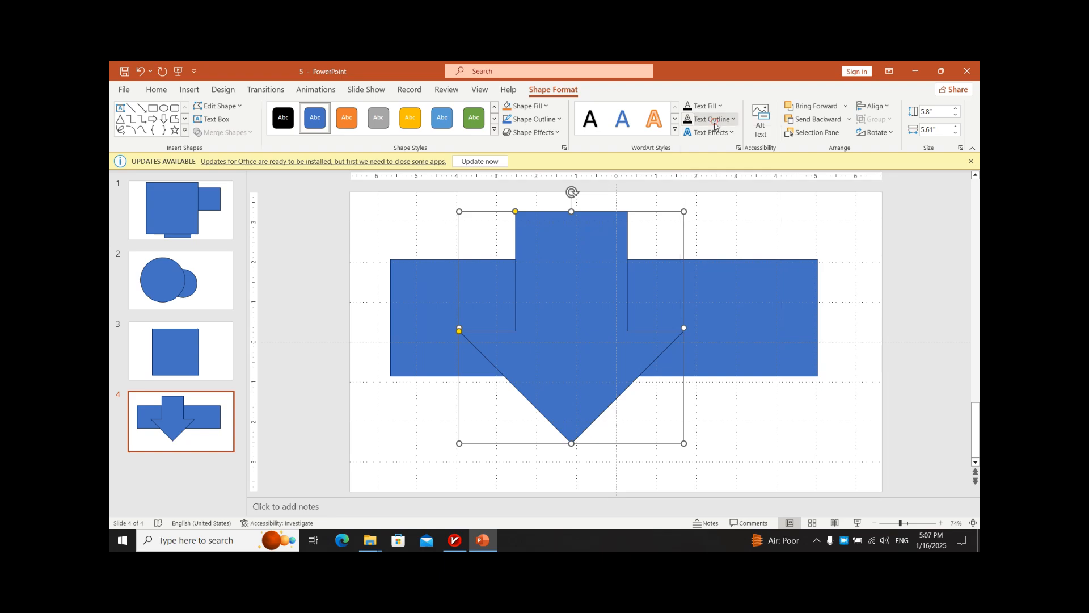
- Move the down arrow to the slide's left edge and the wide rectangle up and right, beside the arrow's shaft
left_click_drag(588, 245, 439, 249)
left_click(693, 309)
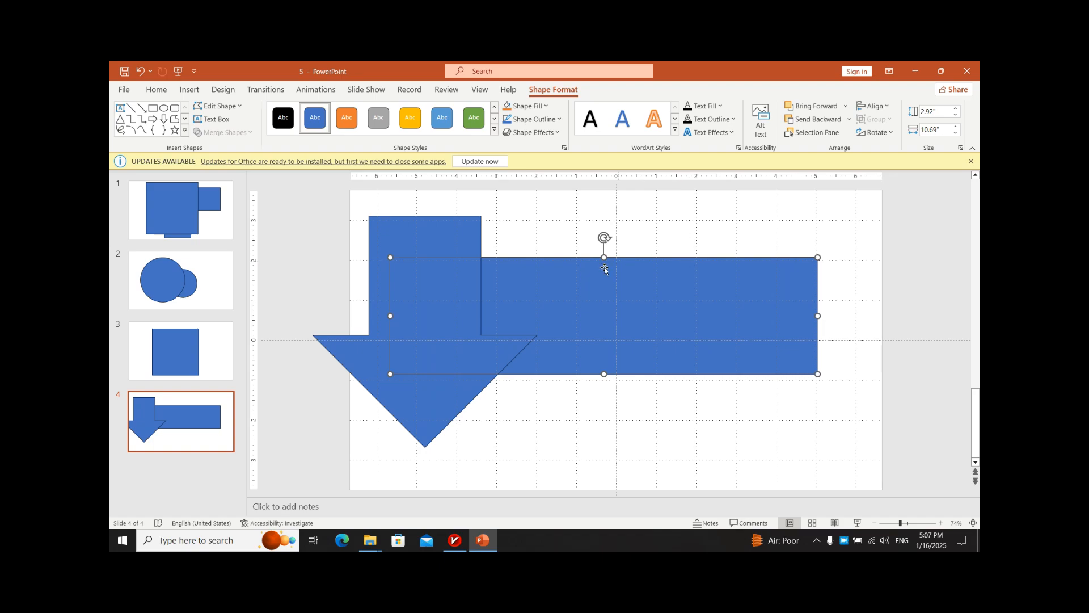
left_click_drag(570, 278, 712, 270)
- Enter the sample text "Dadasdasdqjraidfd adefa ;md" in the rectangle and give it a bold black text style
type("dadasdas")
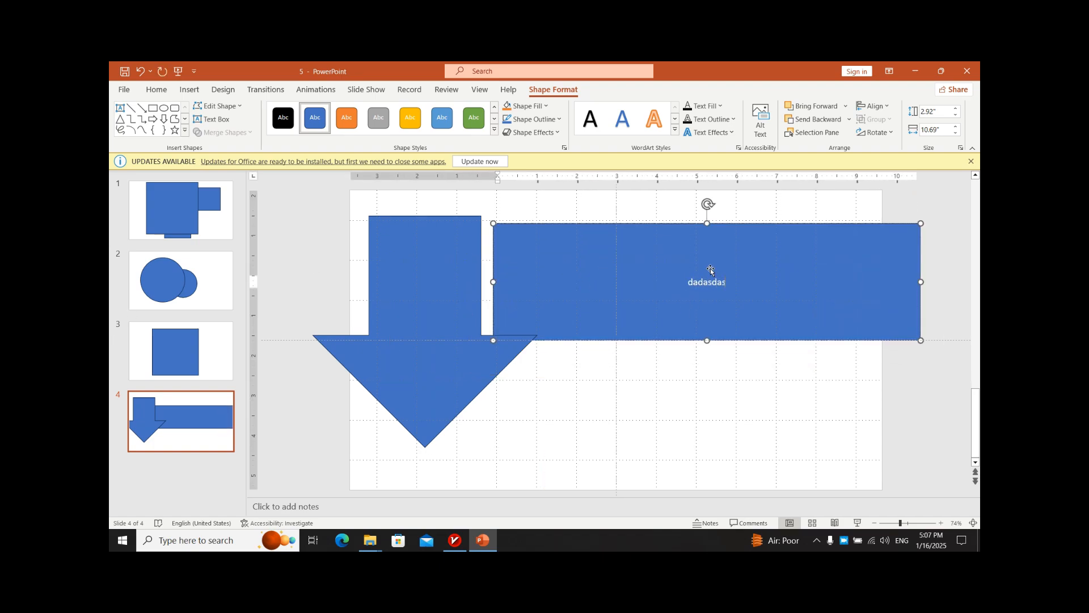
type("dqjraidfd adefa ;md")
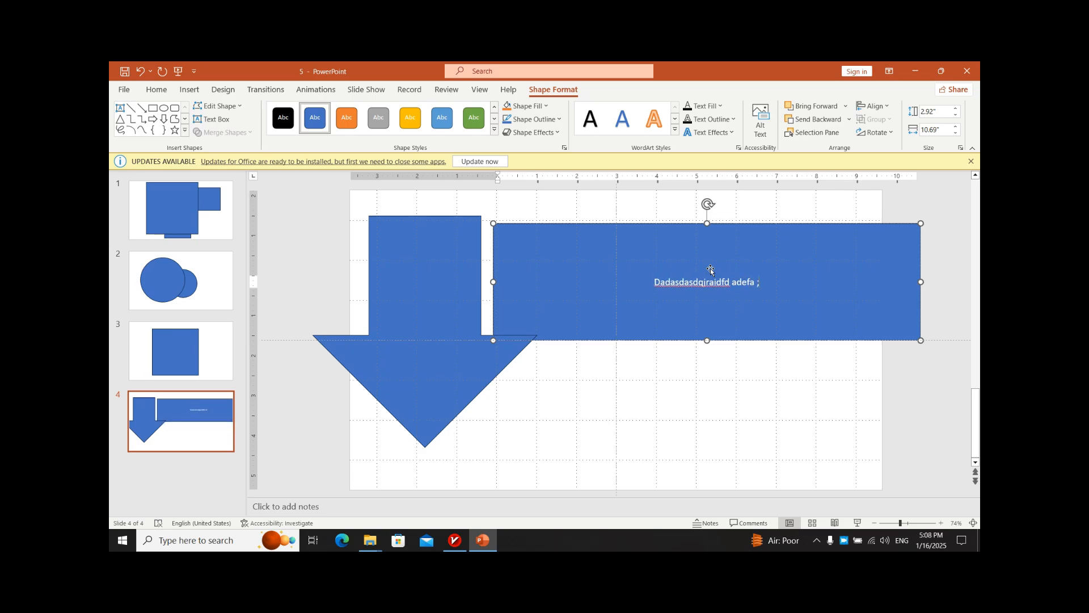
left_click(693, 120)
left_click(694, 122)
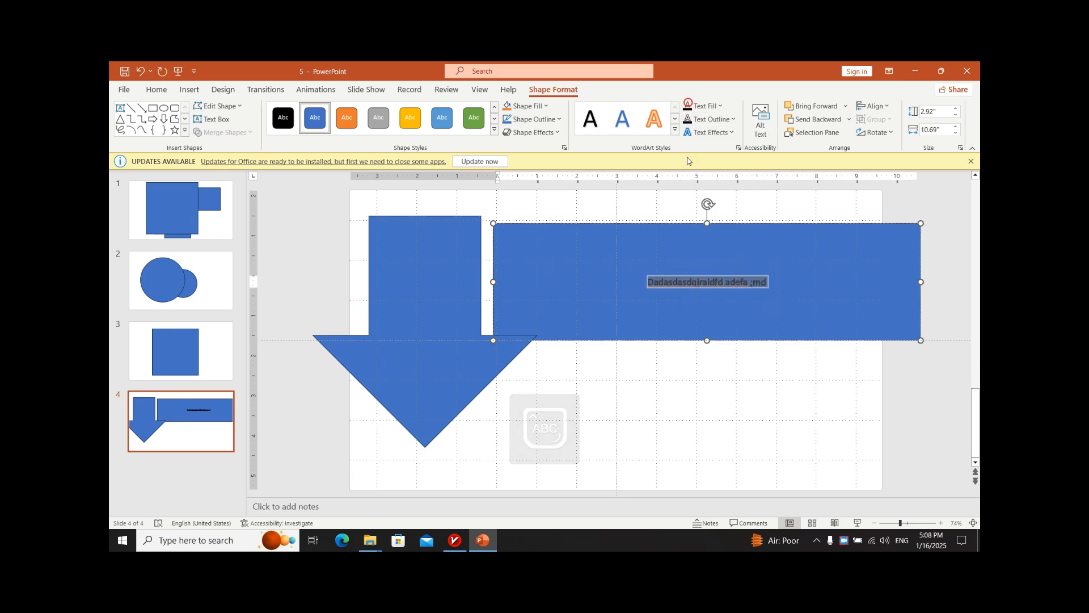
left_click(709, 132)
mouse_move(714, 181)
left_click(666, 244)
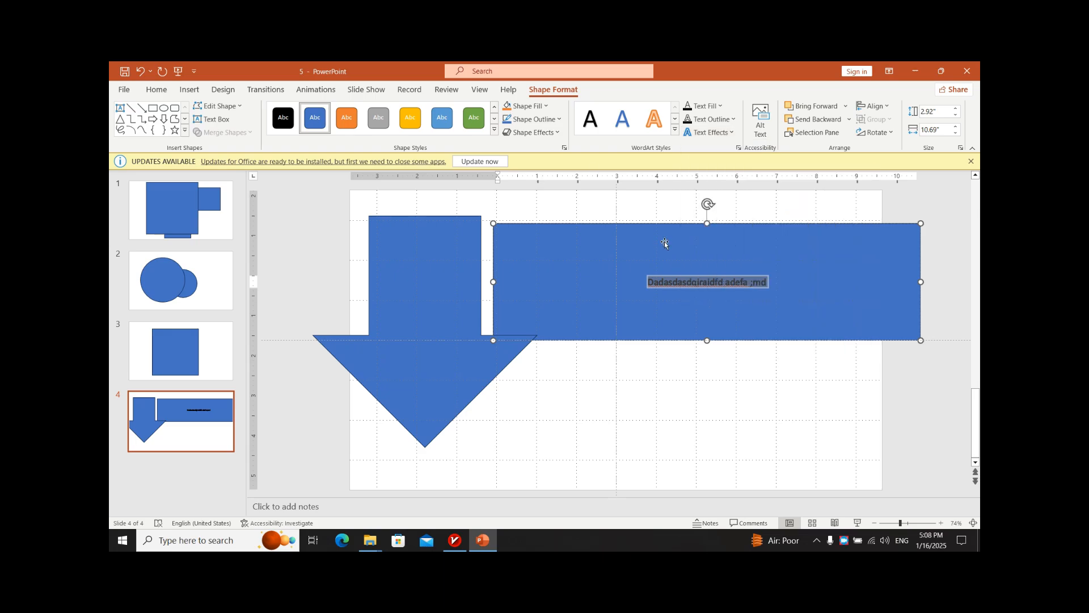
left_click(510, 312)
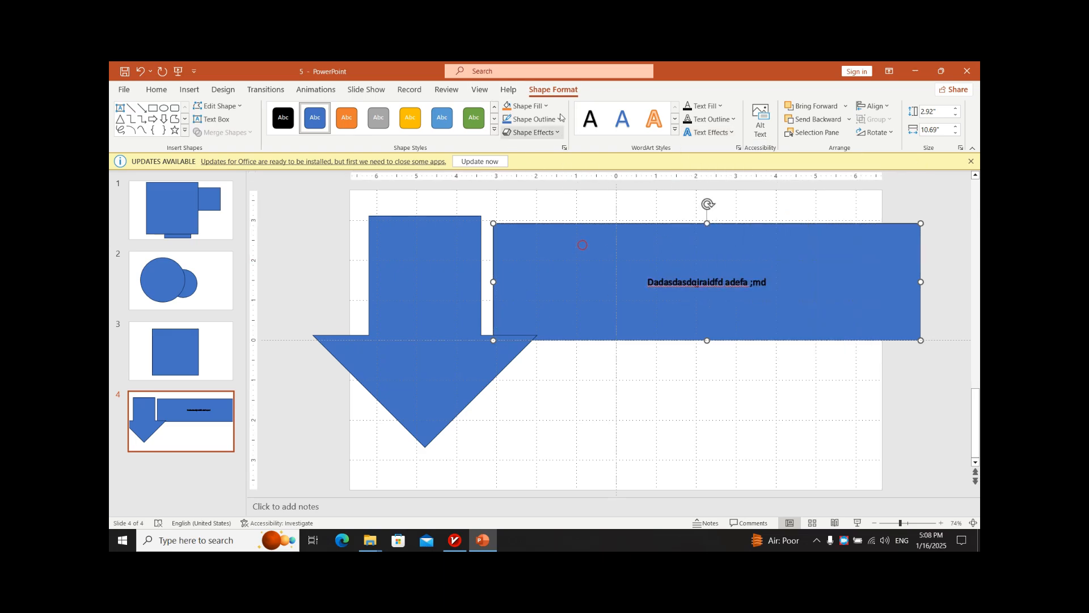
left_click(532, 119)
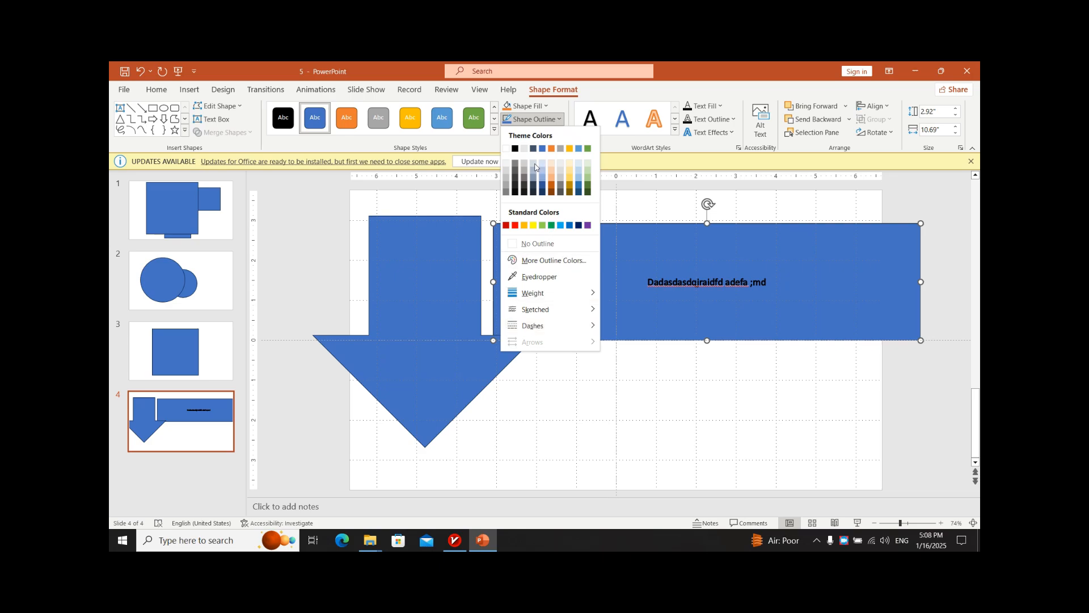
left_click(528, 106)
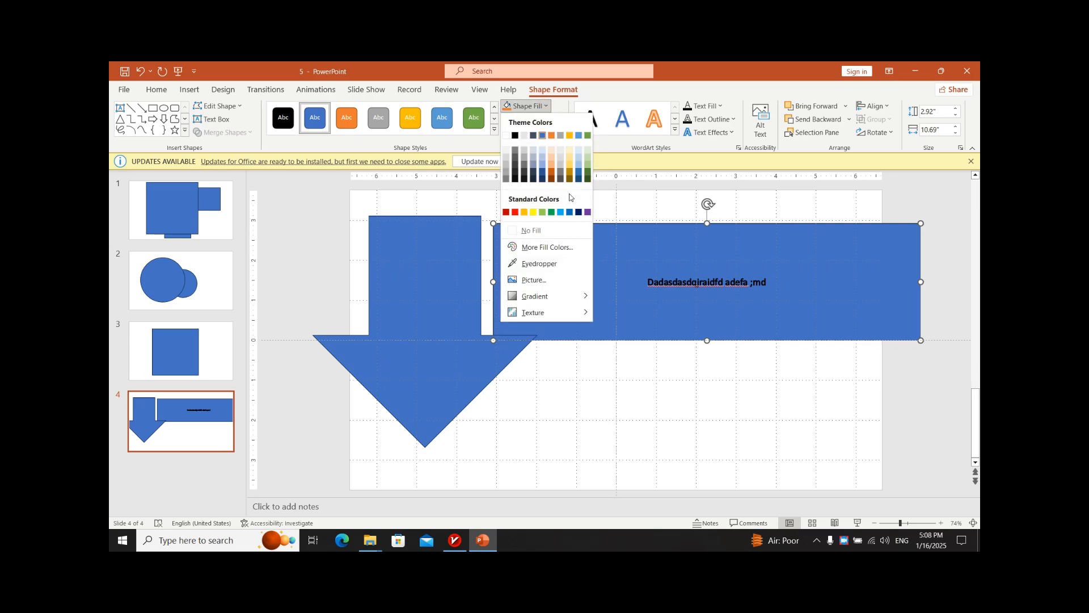
left_click(495, 129)
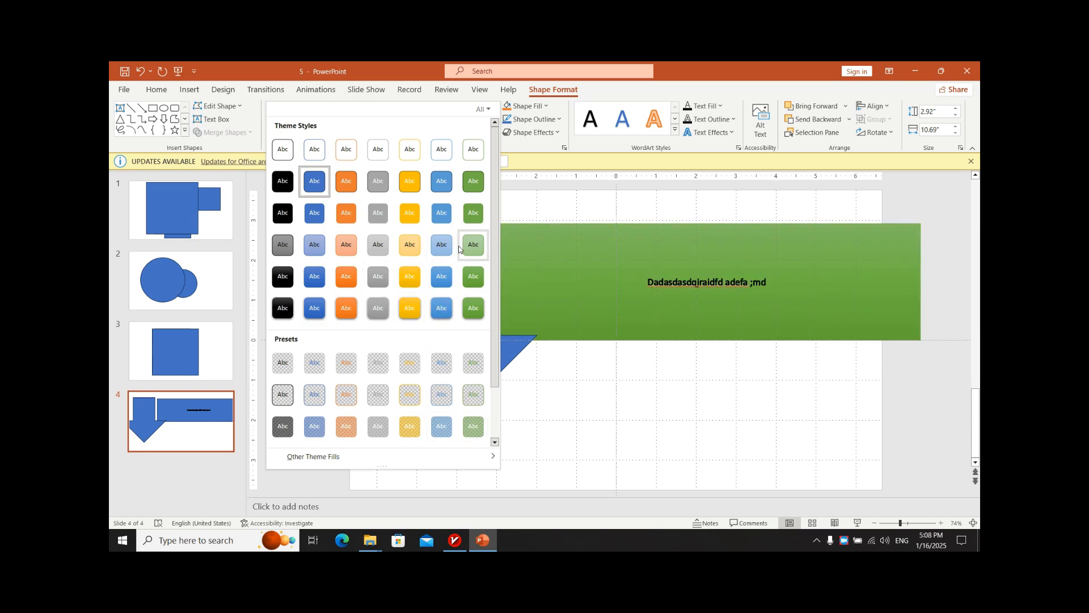
left_click(580, 234)
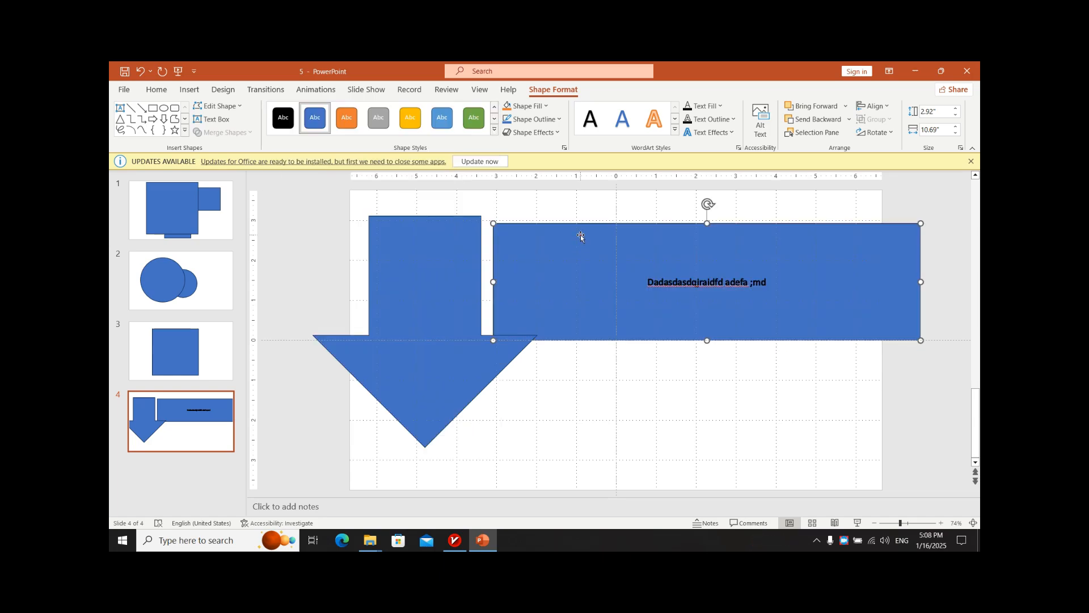
- Fill the wide rectangle on slide 4 with the standard orange colour
left_click(525, 107)
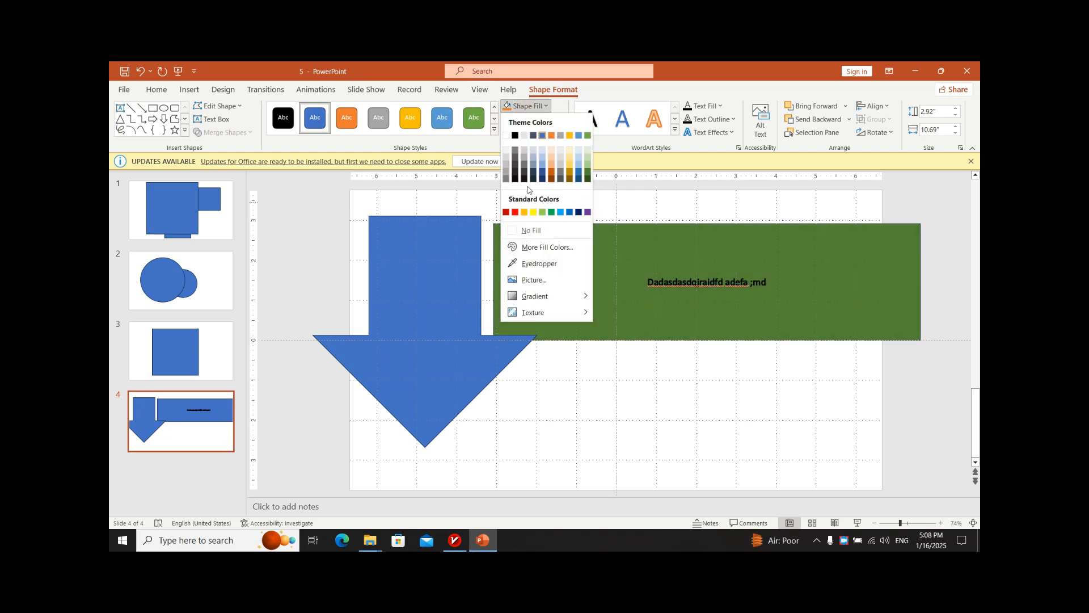
left_click(525, 212)
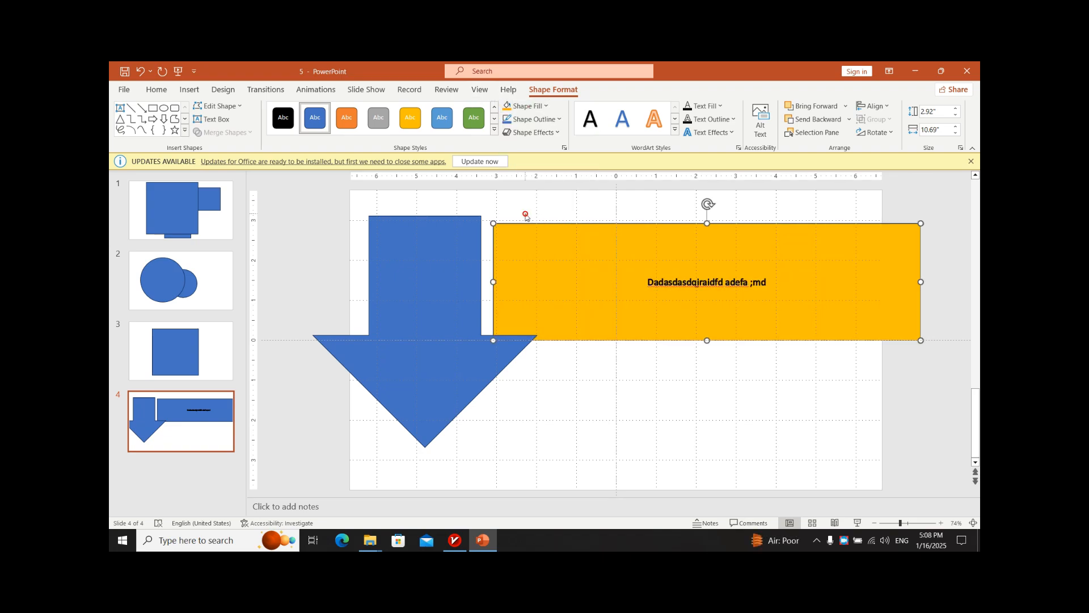
left_click(532, 119)
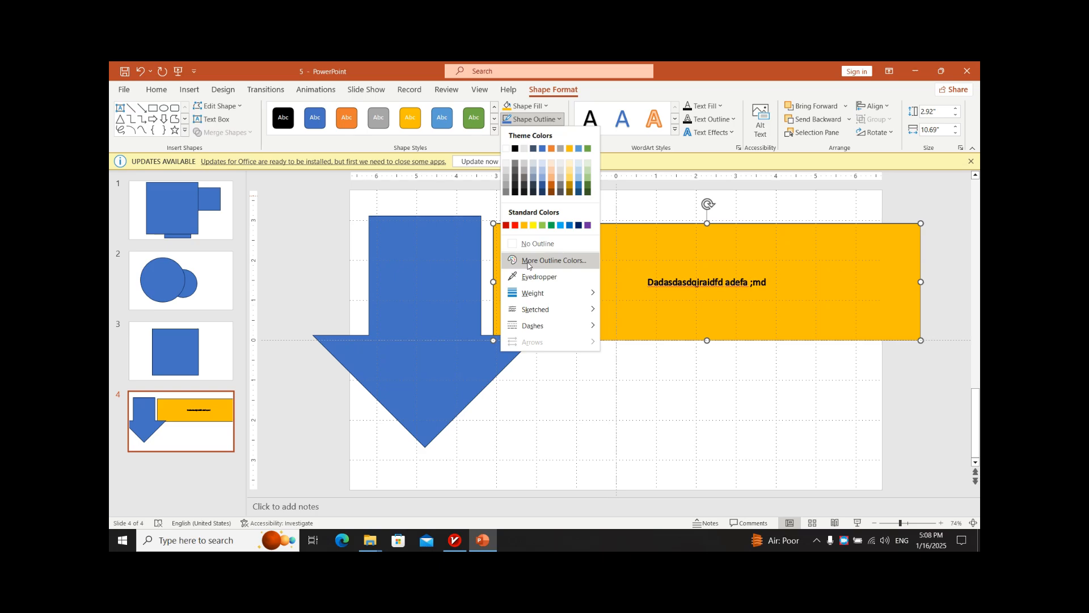
left_click(570, 191)
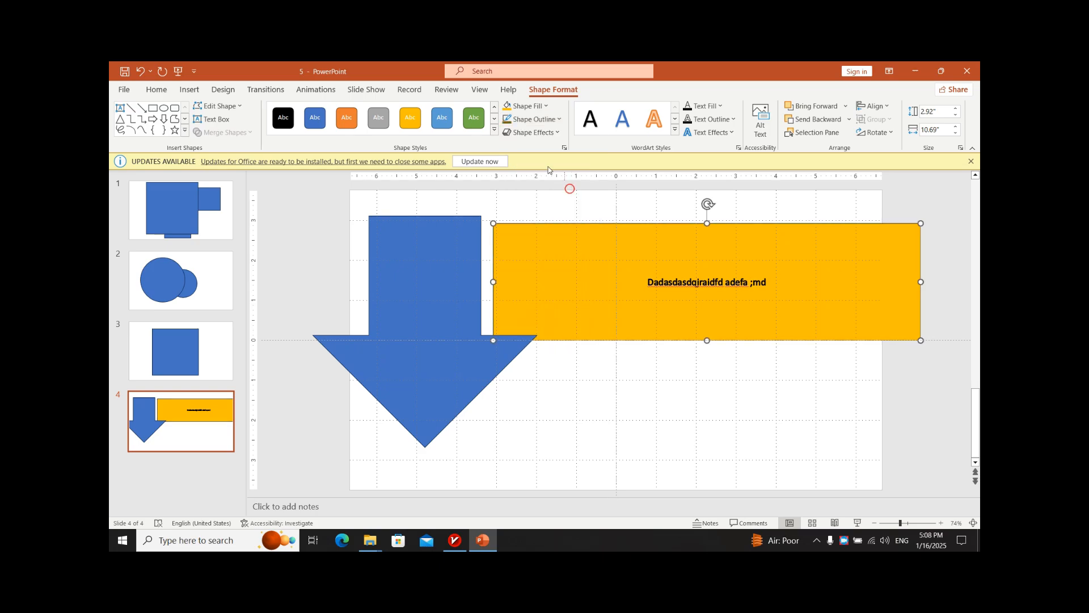
- Give the orange rectangle a black outline with a weight of 6 pt
left_click(528, 107)
left_click(528, 106)
left_click(533, 119)
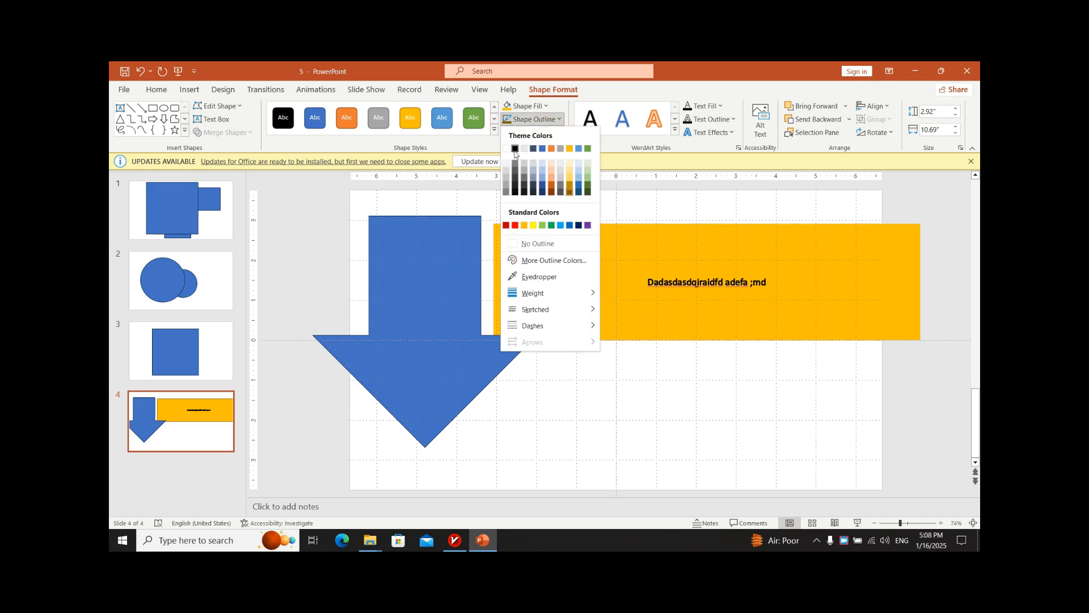
left_click(515, 149)
left_click(529, 120)
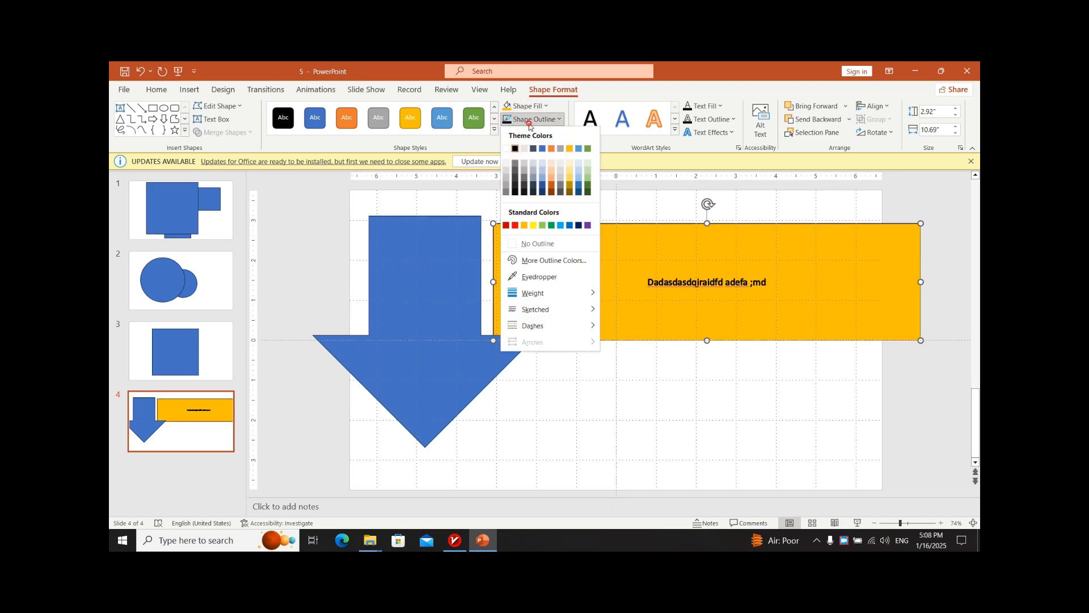
mouse_move(530, 293)
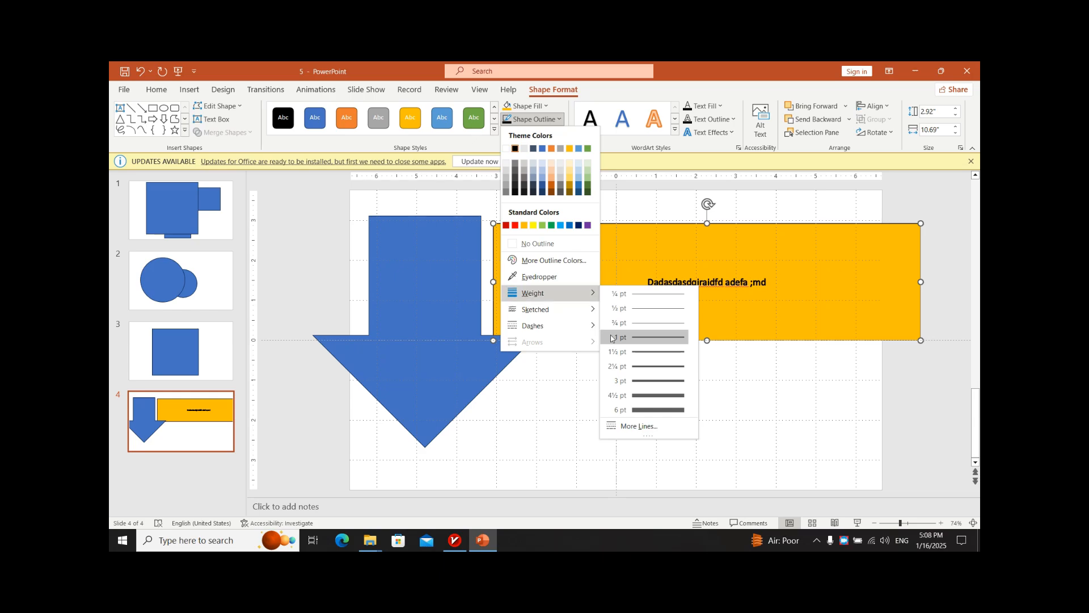
left_click(647, 409)
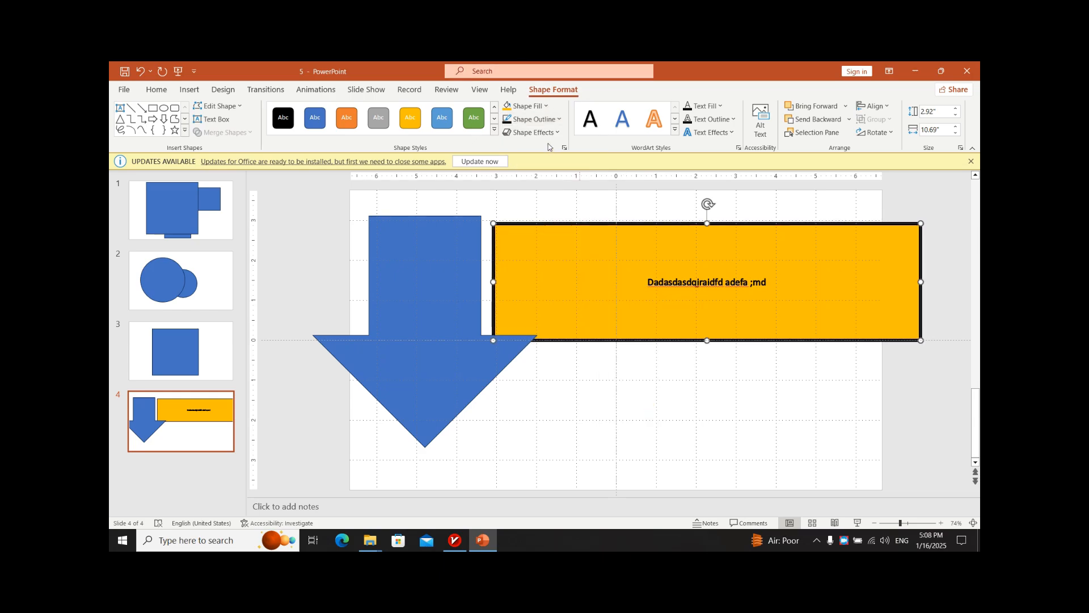
- Apply the slightly wavy sketched line style to the orange rectangle's outline
left_click(532, 119)
mouse_move(541, 315)
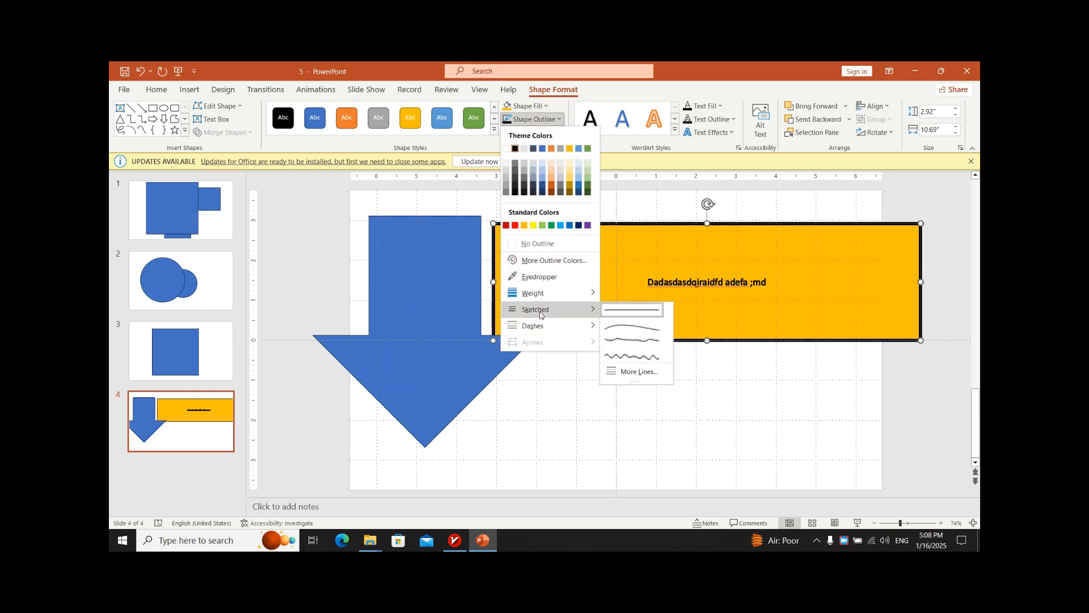
left_click(616, 340)
left_click(534, 119)
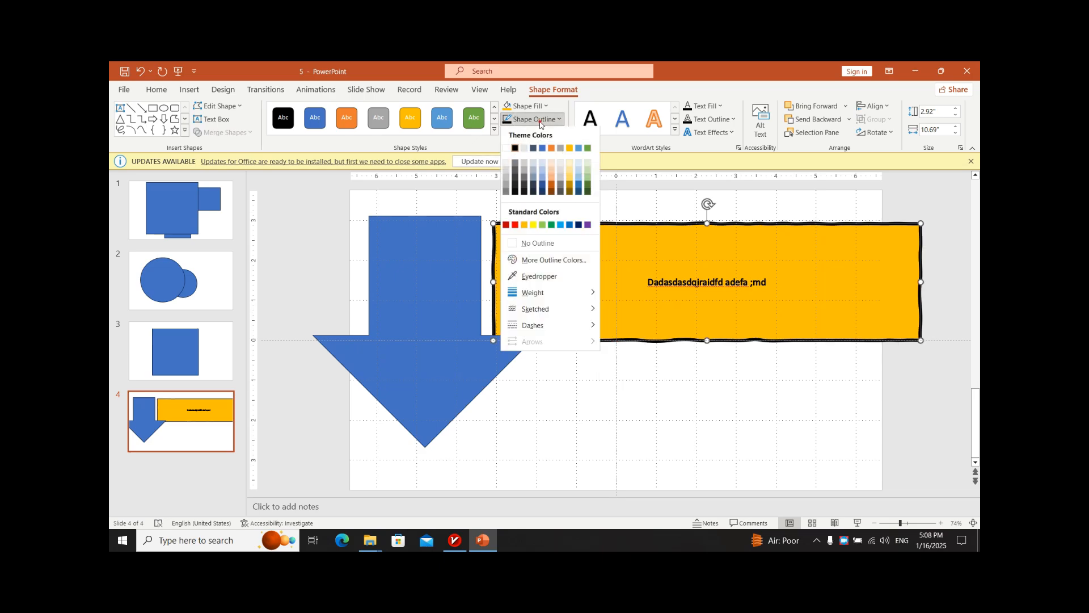
- Give the orange rectangle's outline the medium dashed line style
mouse_move(547, 324)
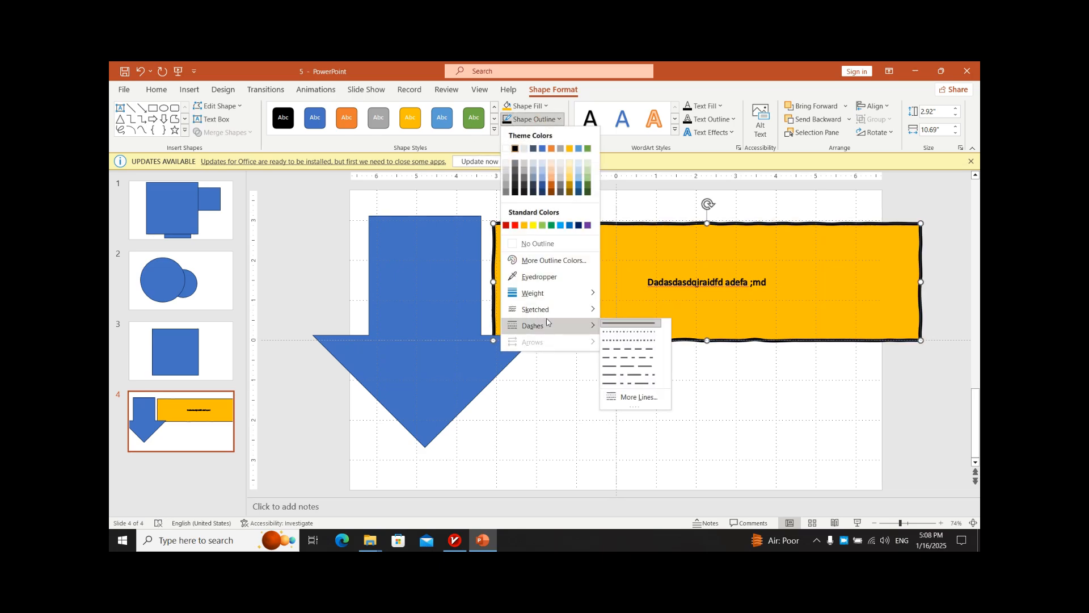
left_click(617, 350)
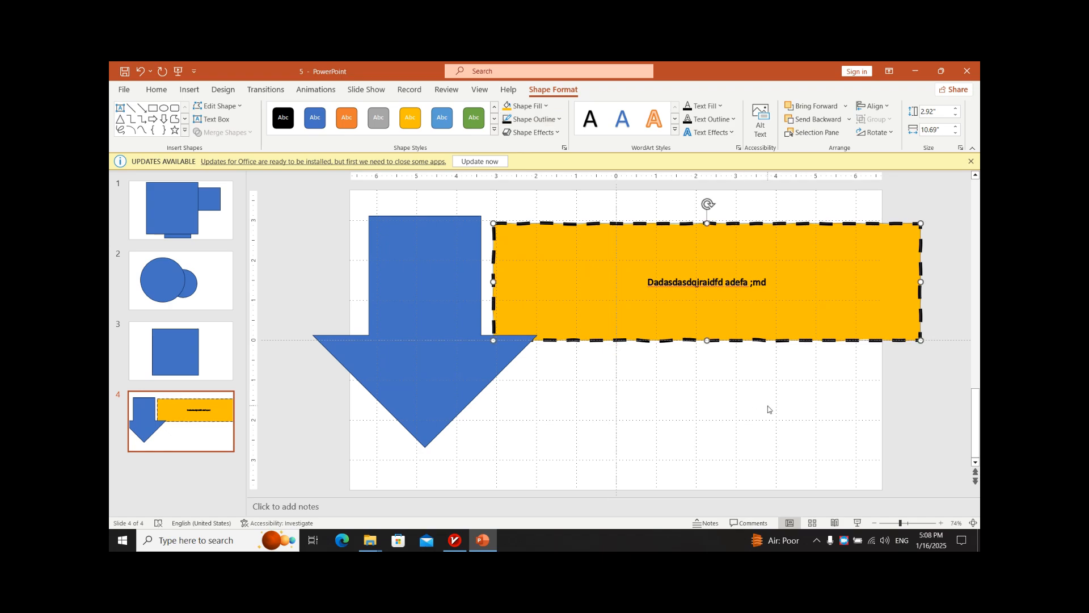
left_click(711, 440)
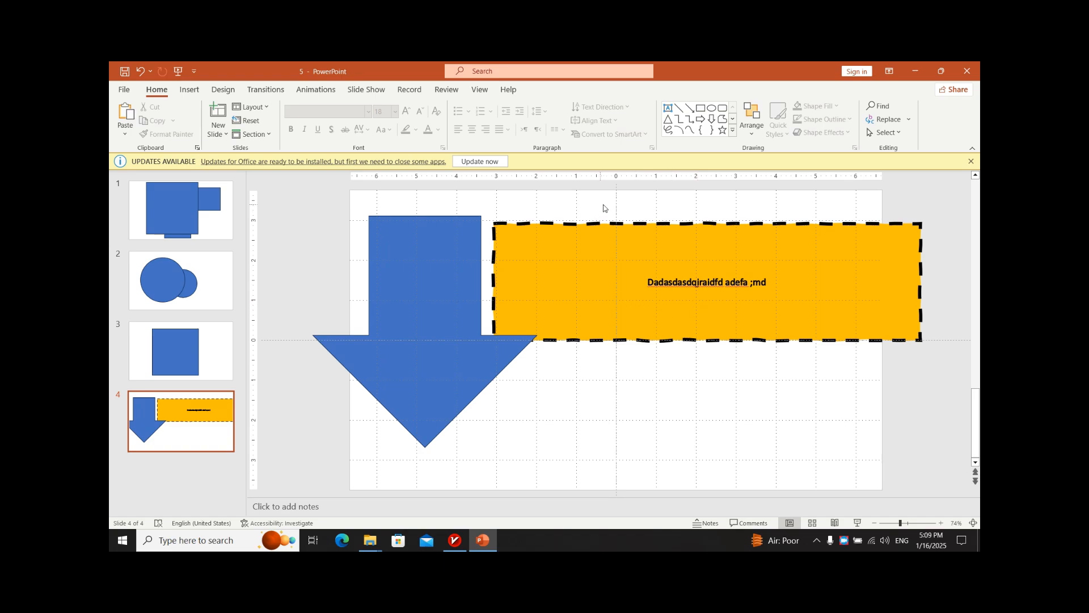
- Browse the shadow effects available for the orange rectangle
left_click(517, 272)
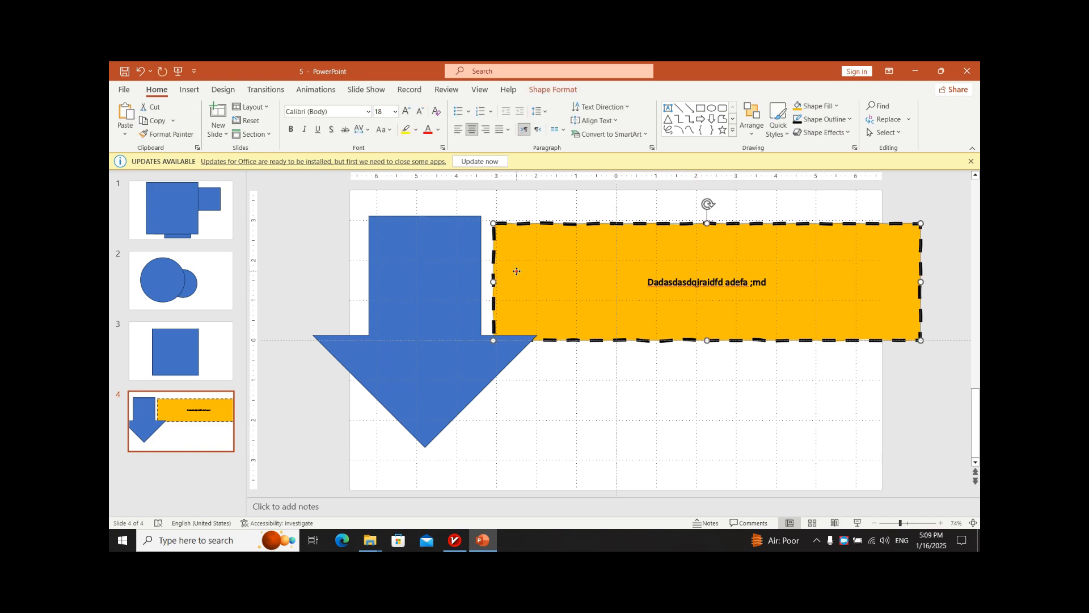
left_click(548, 90)
left_click(519, 133)
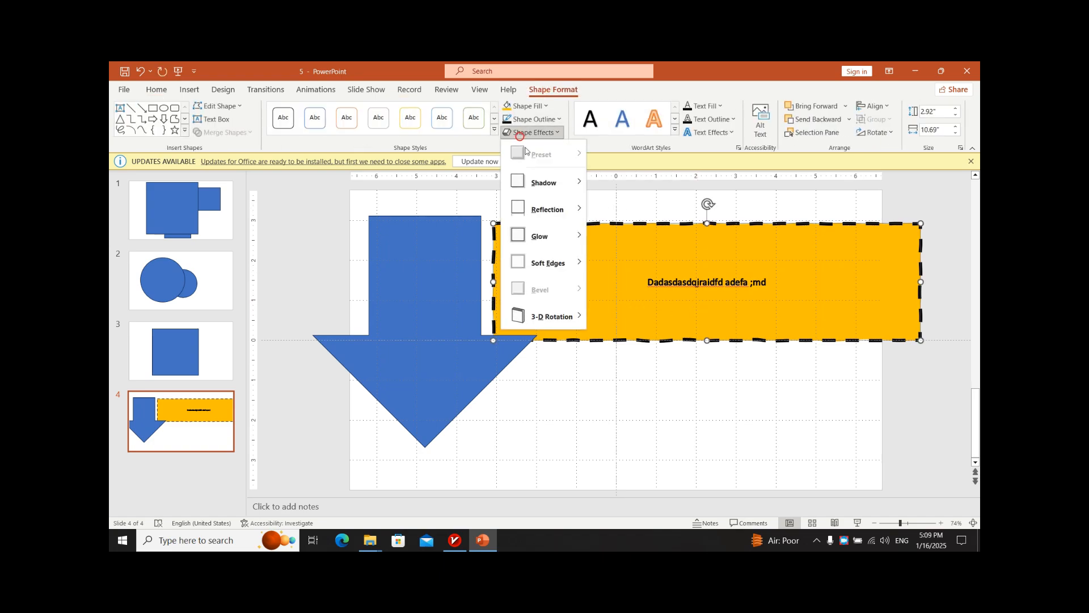
mouse_move(561, 178)
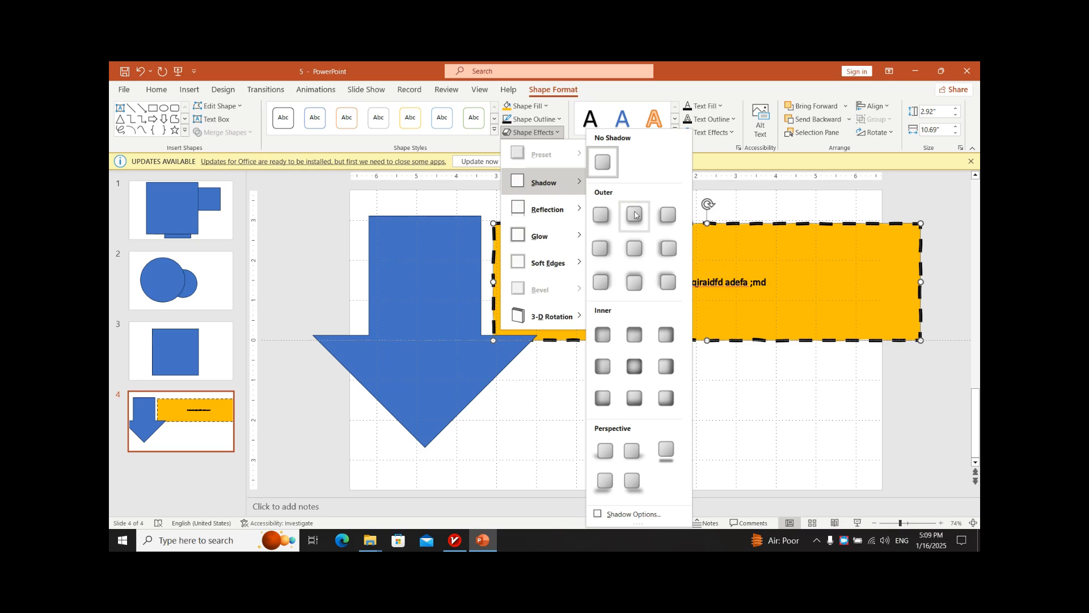
- Apply the tilted 3-D preset second in the last row of presets to the blue down arrow and move the arrow slightly upward
left_click(410, 295)
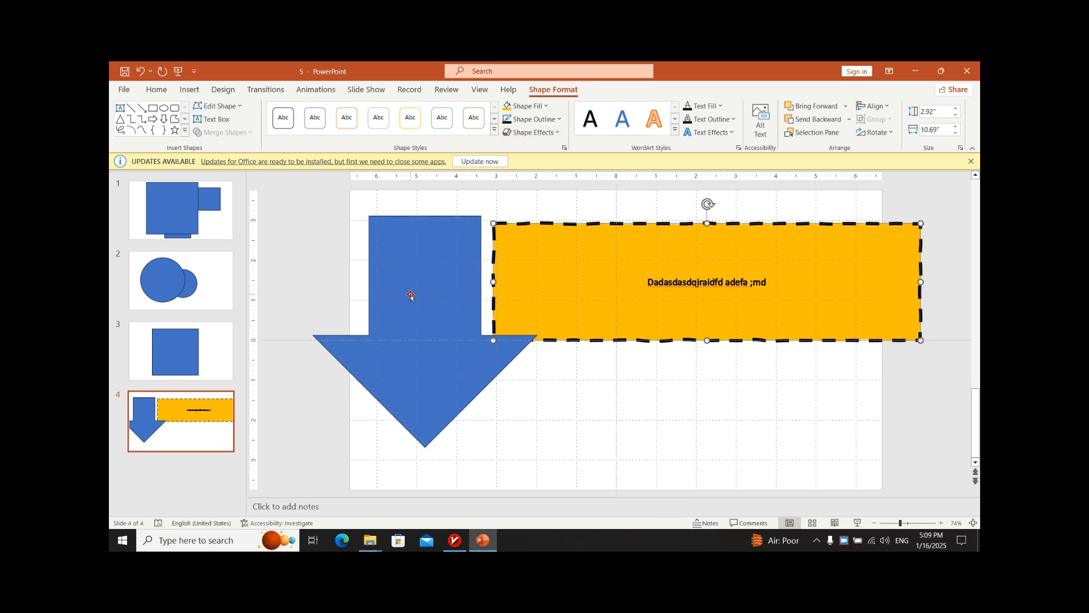
left_click(543, 132)
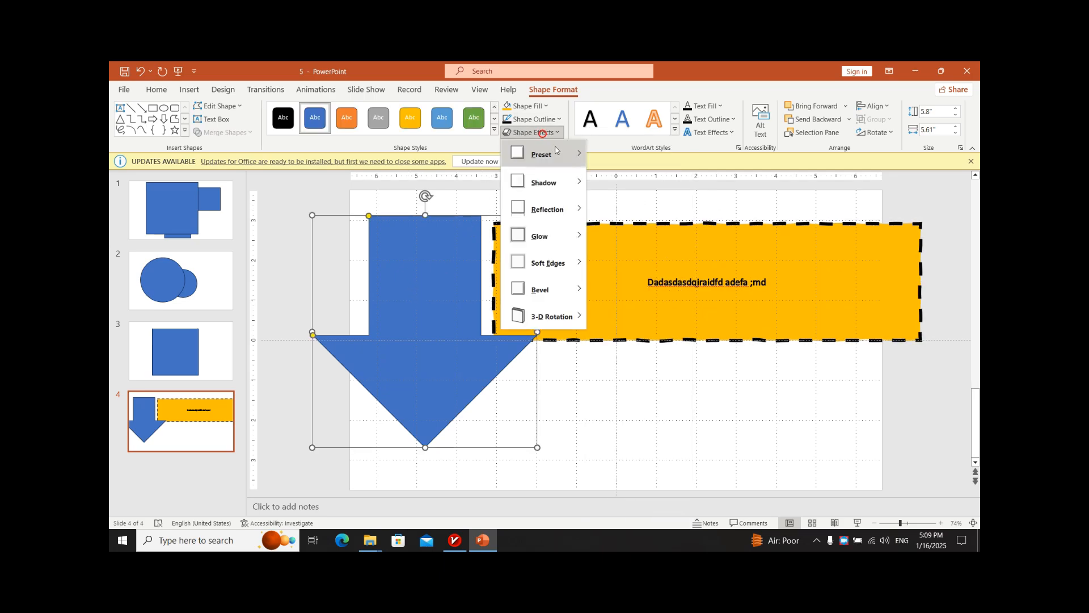
mouse_move(556, 151)
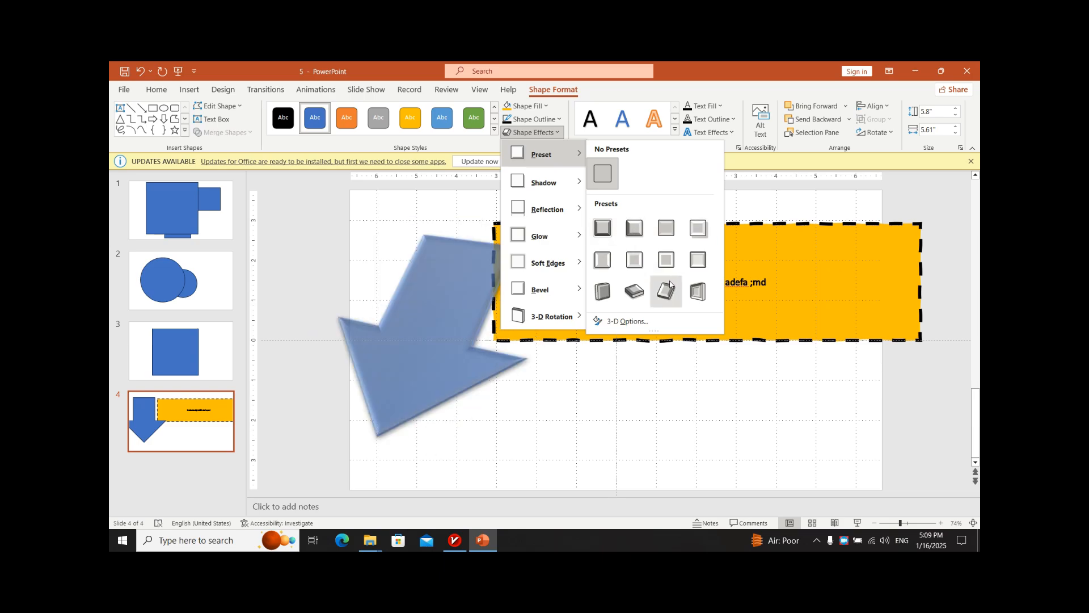
left_click(645, 296)
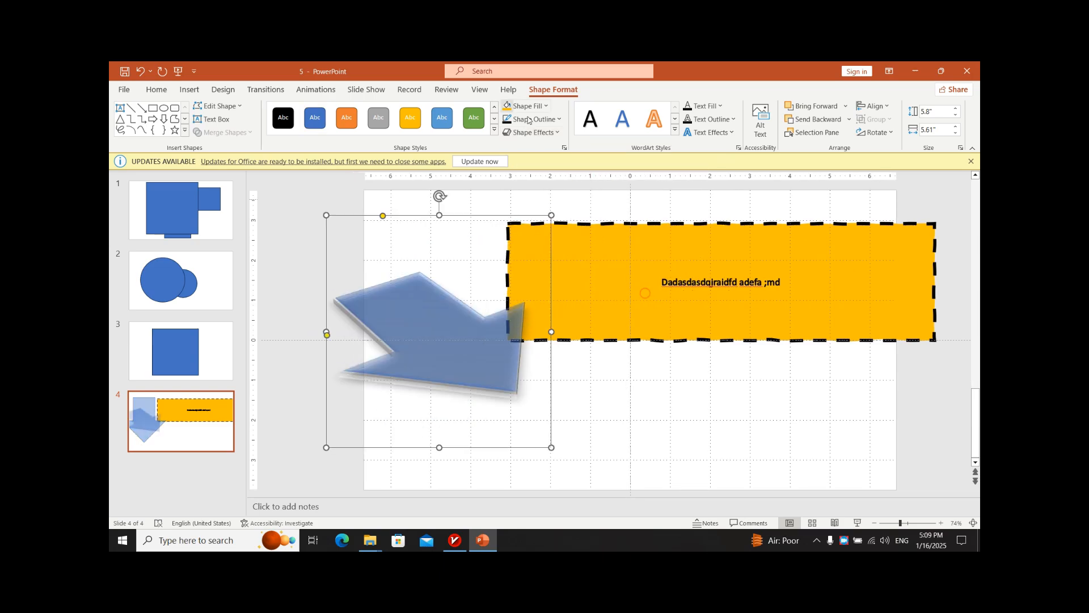
mouse_move(454, 328)
left_mouse_down()
mouse_move(455, 251)
mouse_move(446, 309)
left_mouse_up()
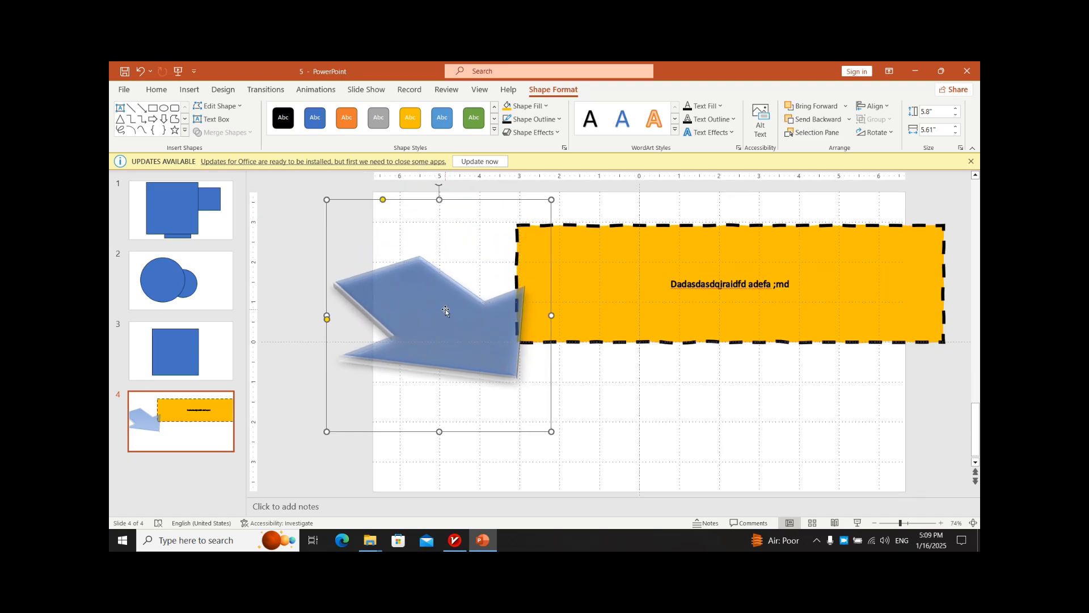
- Examine the soft edges and bevel effects available for the blue arrow
left_click(545, 131)
mouse_move(560, 266)
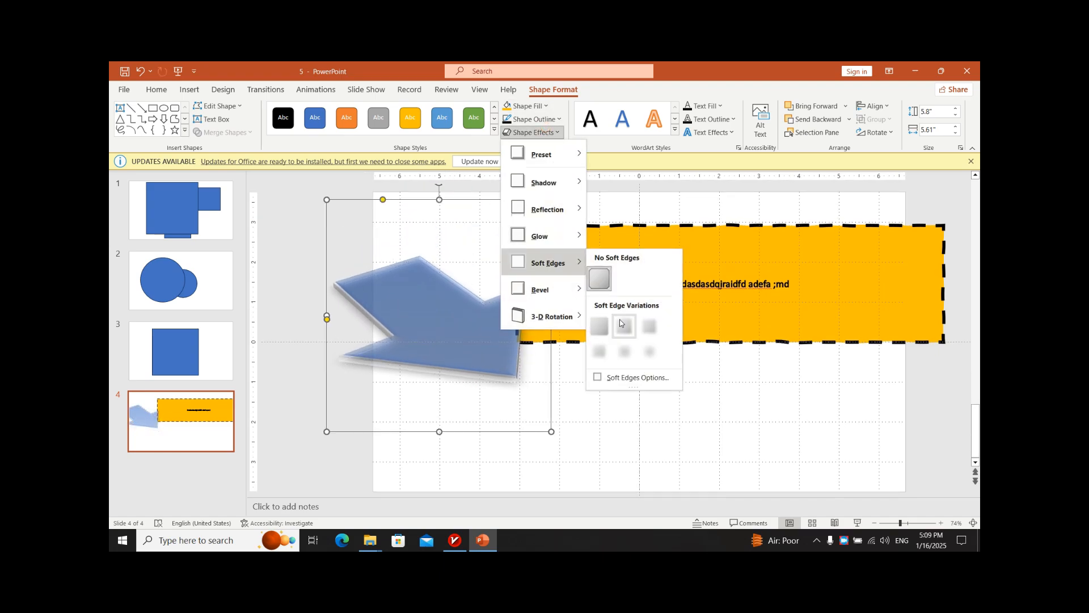
mouse_move(548, 289)
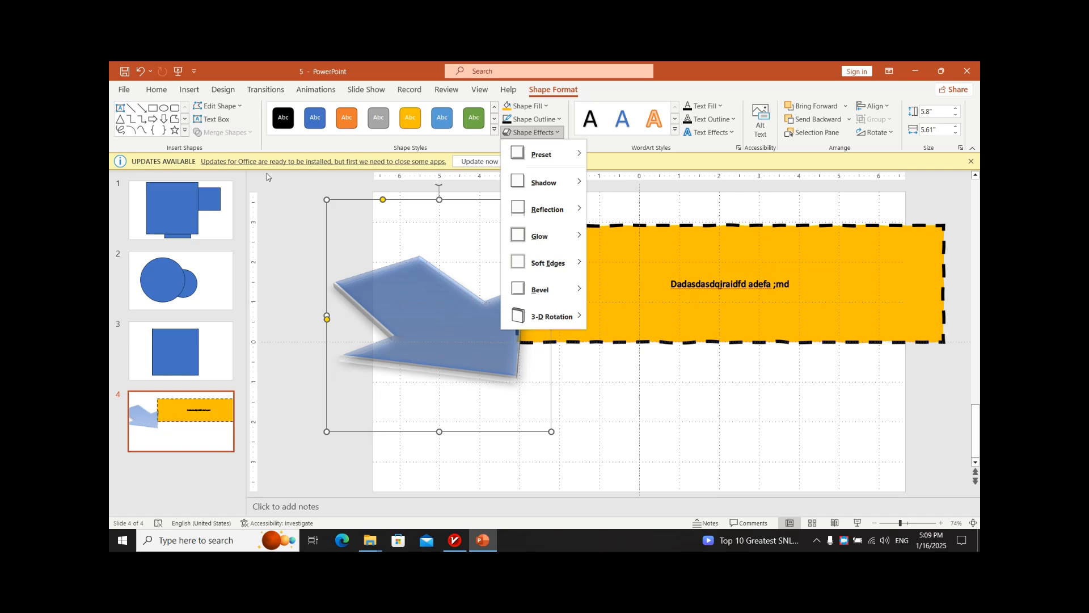
left_click(346, 254)
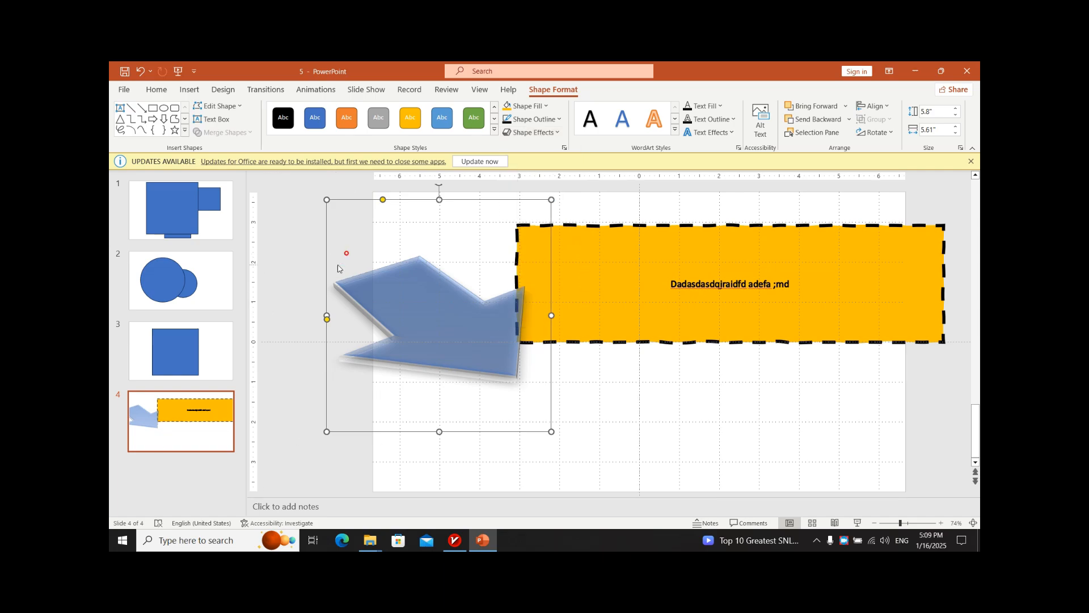
- Edit the points of the blue square on slide 3 to pull its top-left corner slightly outward
left_click(205, 364)
left_click(496, 226)
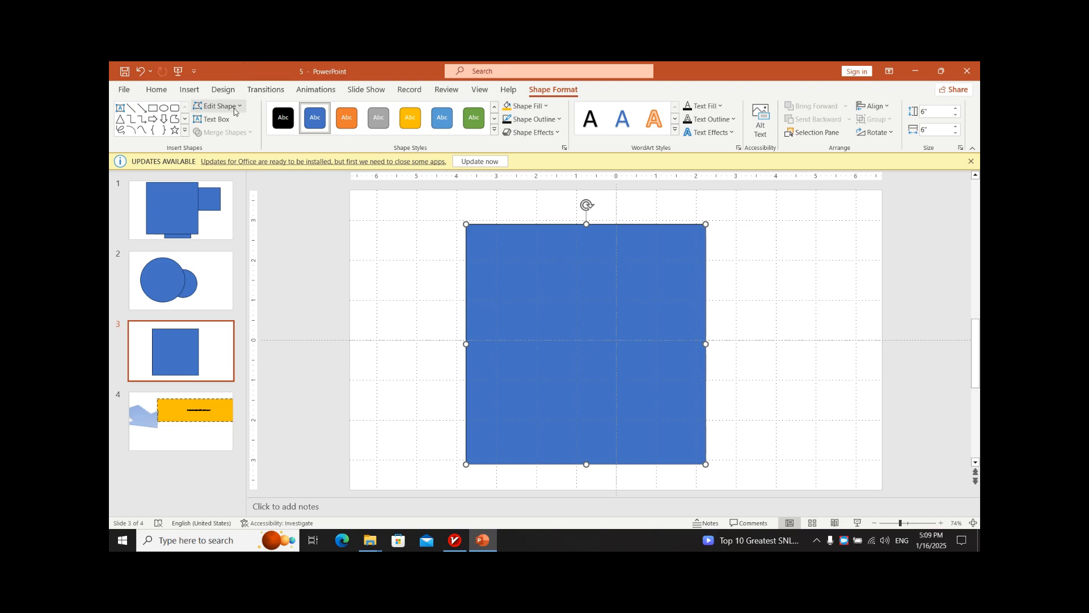
left_click(218, 106)
left_click(236, 140)
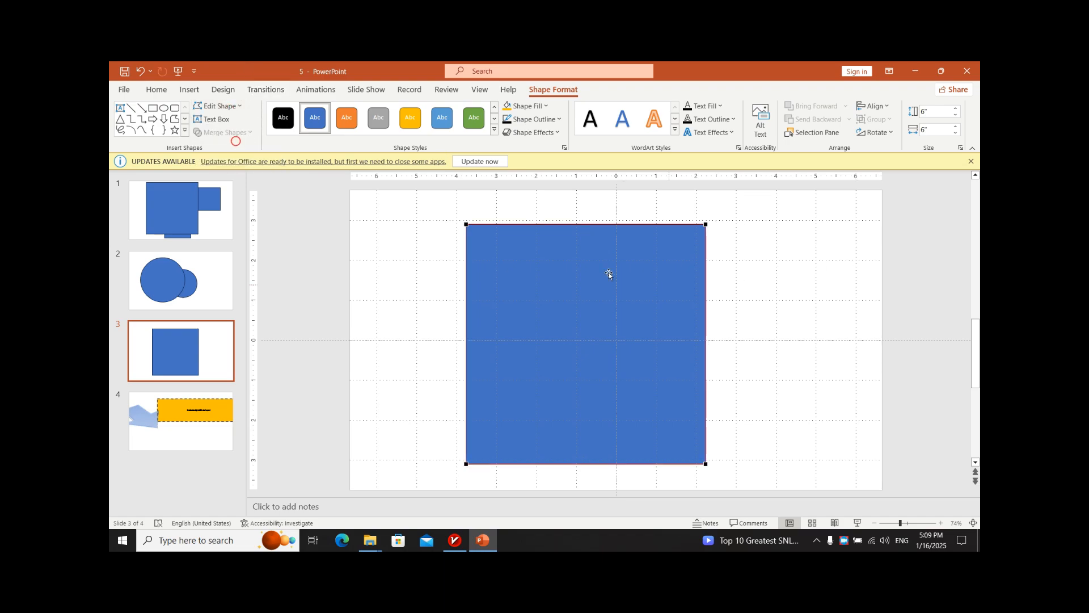
left_click_drag(466, 225, 517, 239)
left_click_drag(590, 303, 551, 249)
left_click_drag(550, 275, 542, 295)
key("ctrl+z")
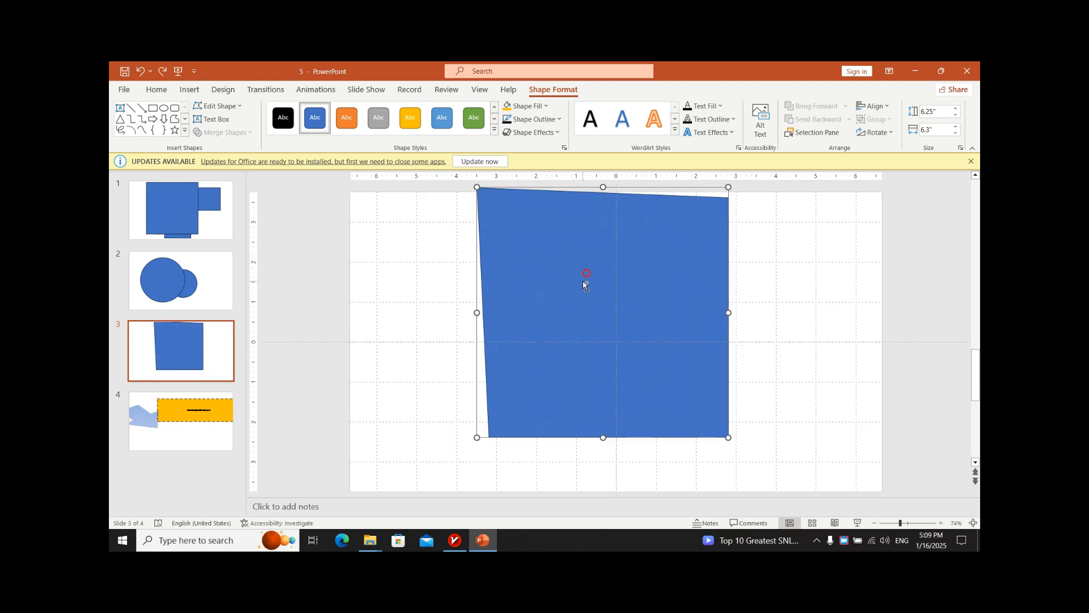
key("ctrl+z")
key("ctrl+z")
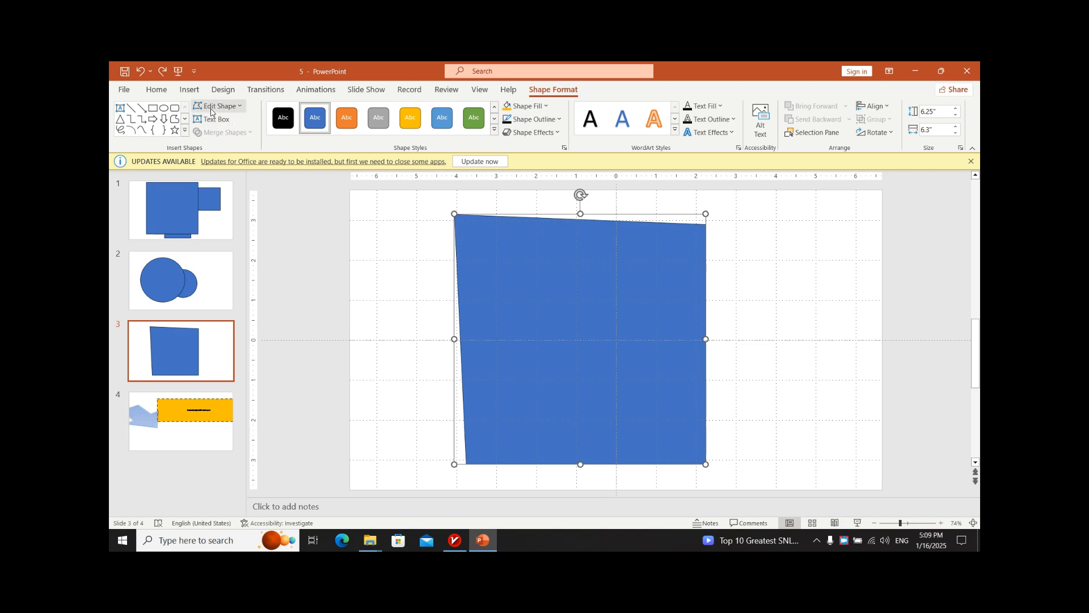
left_click(217, 106)
left_click(238, 144)
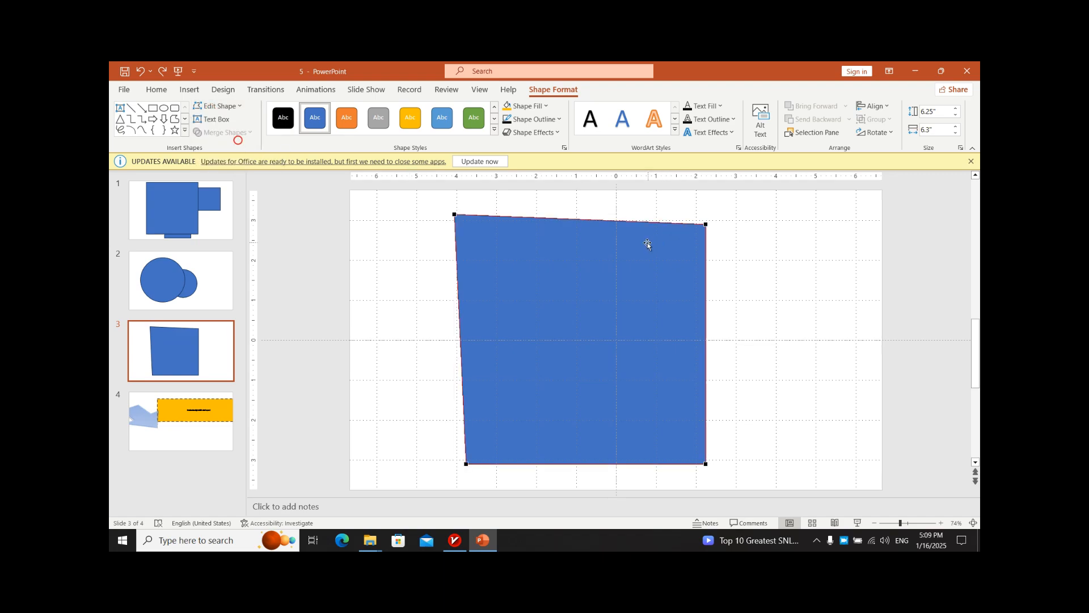
left_click(702, 225)
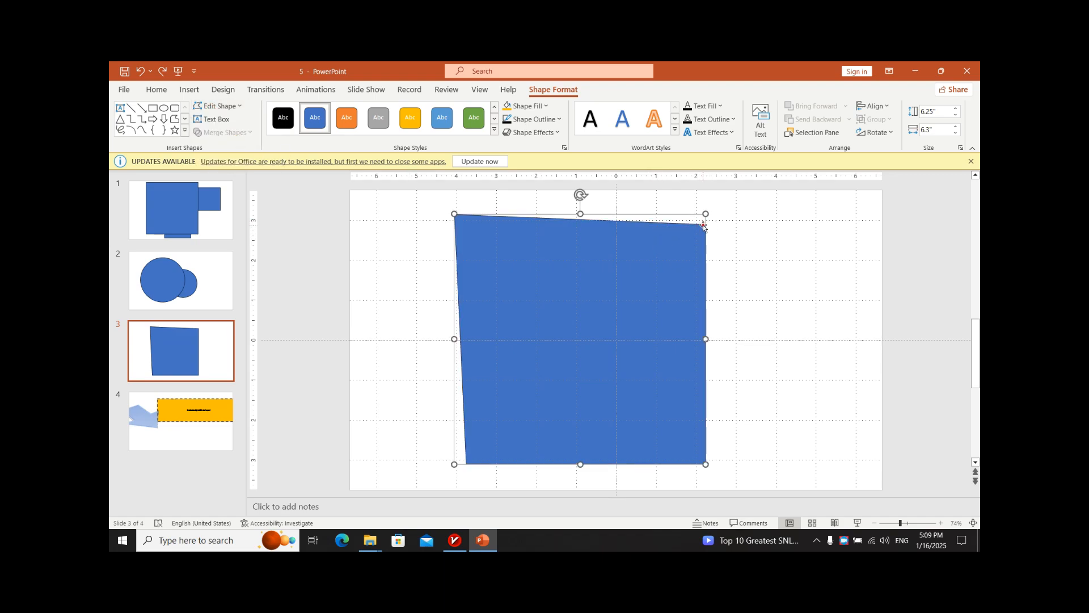
- Edit the slide 3 shape's points to curve its top and left edges deeply inward, and move it to the slide's bottom-right corner
left_click(218, 106)
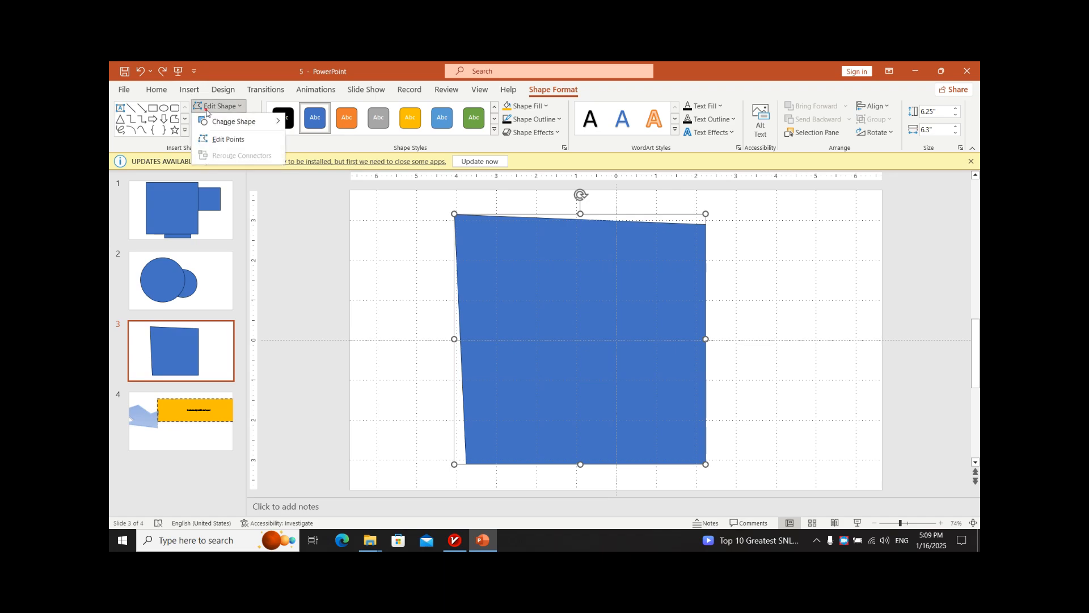
left_click(209, 142)
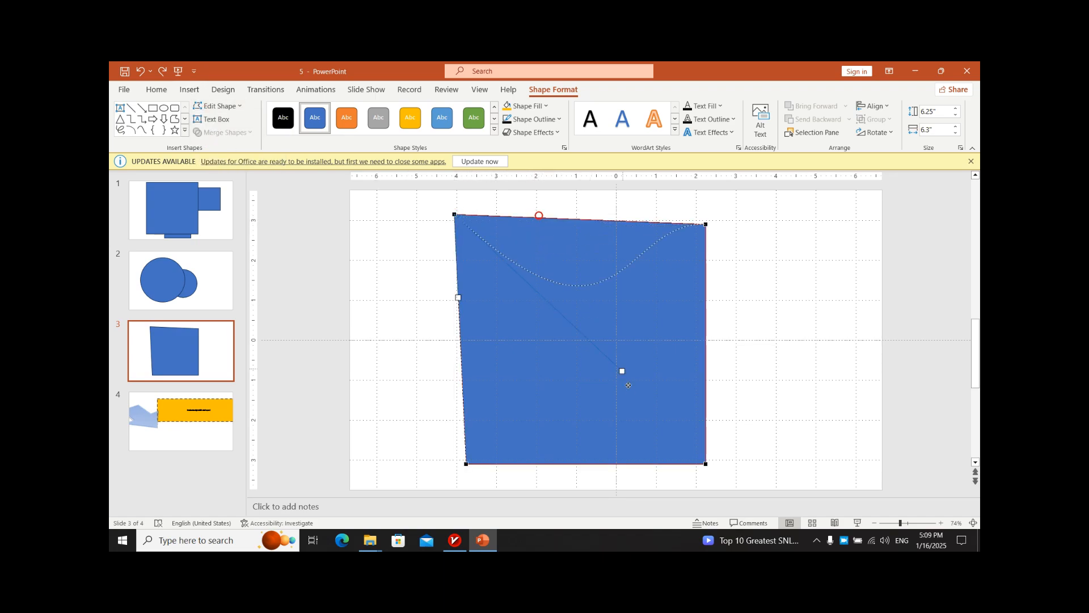
left_click_drag(628, 386, 639, 405)
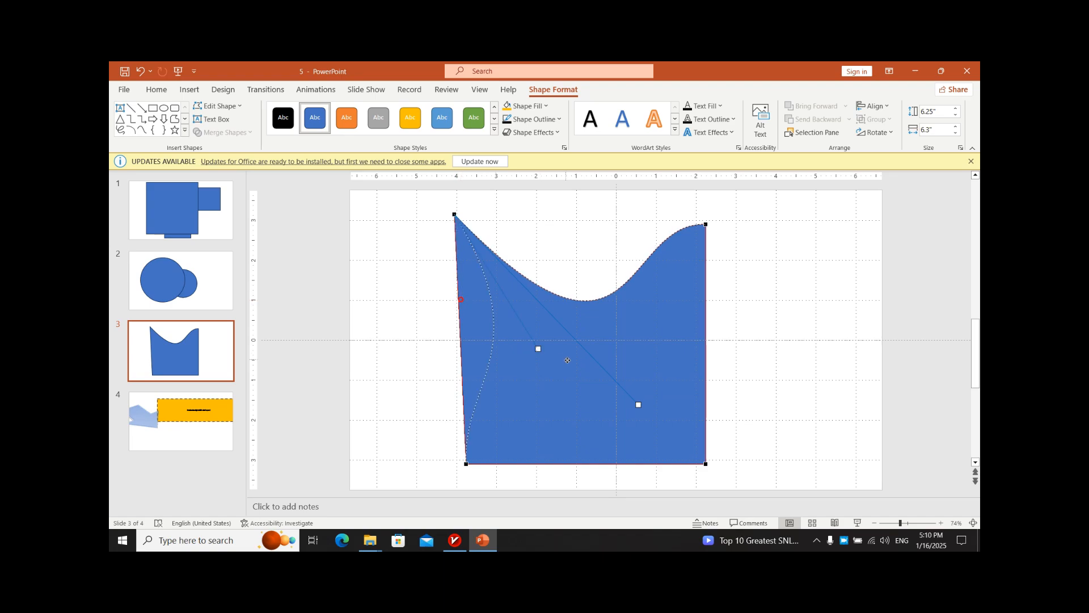
left_click_drag(568, 360, 795, 397)
left_click(603, 471)
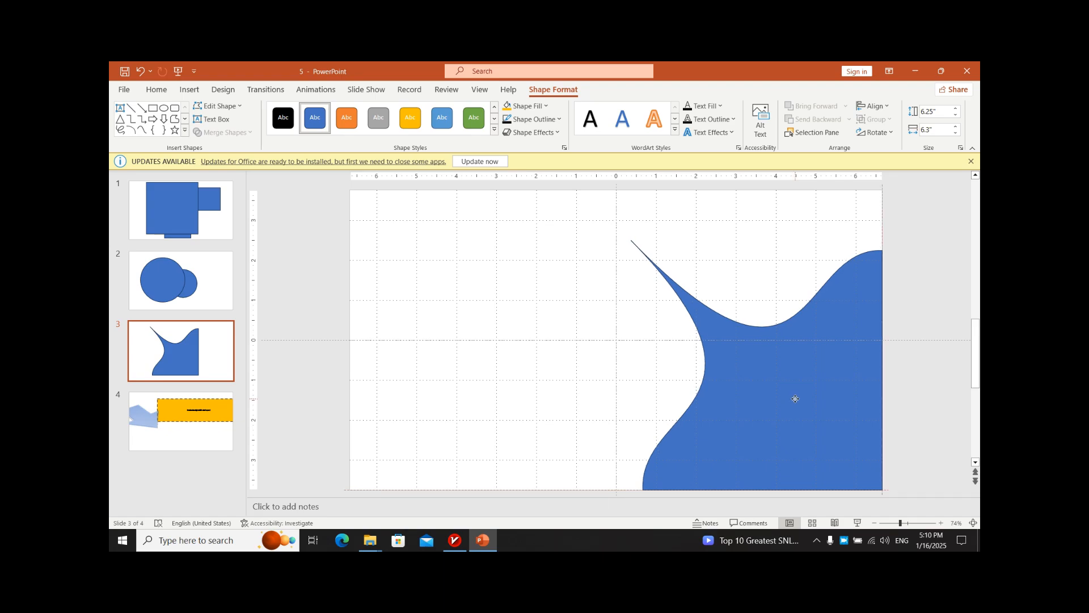
left_click(935, 343)
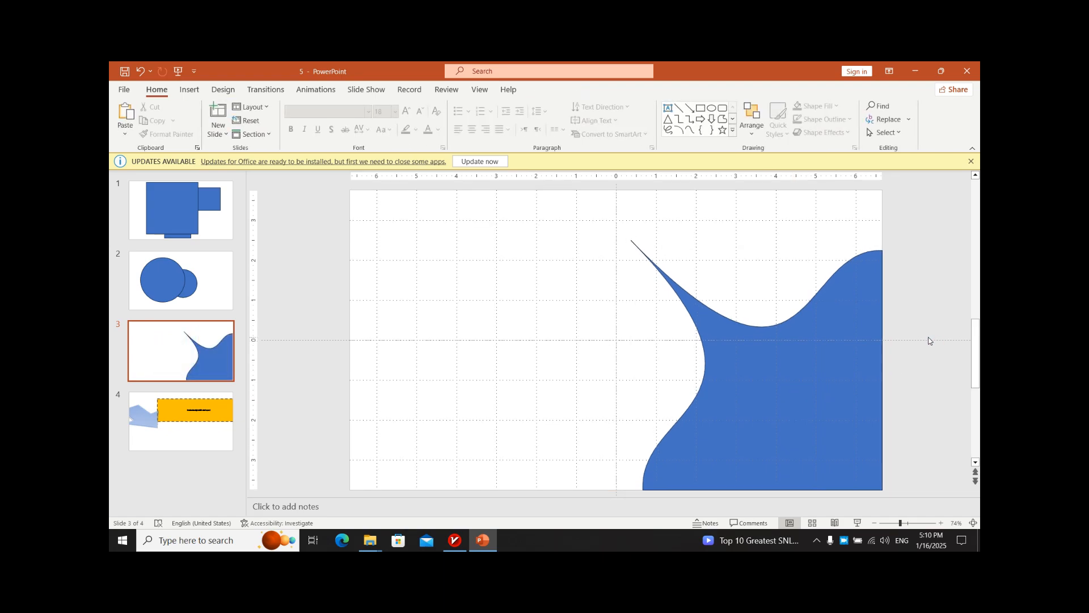